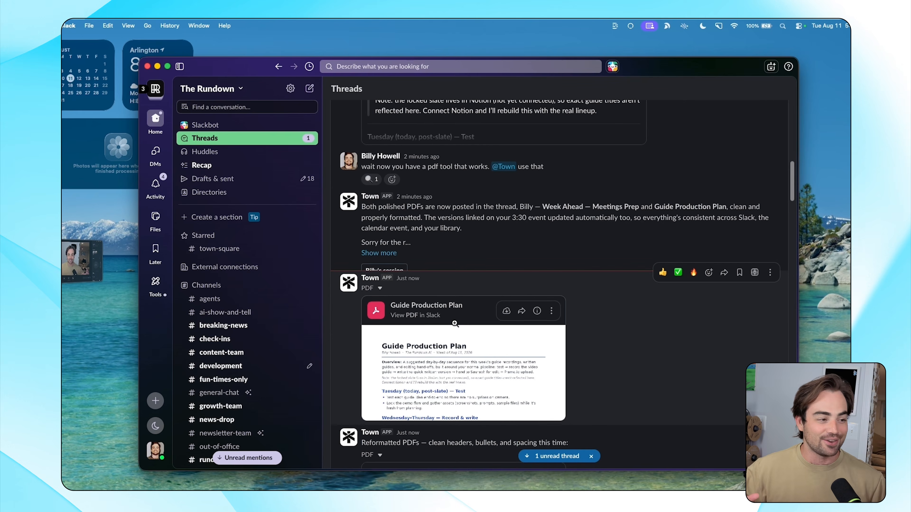
# Review the Workflow Automation Opportunities report and the reformatted planning PDFs that Town posted in the town-square threads.
pyautogui.scroll(-1, 435, 343)
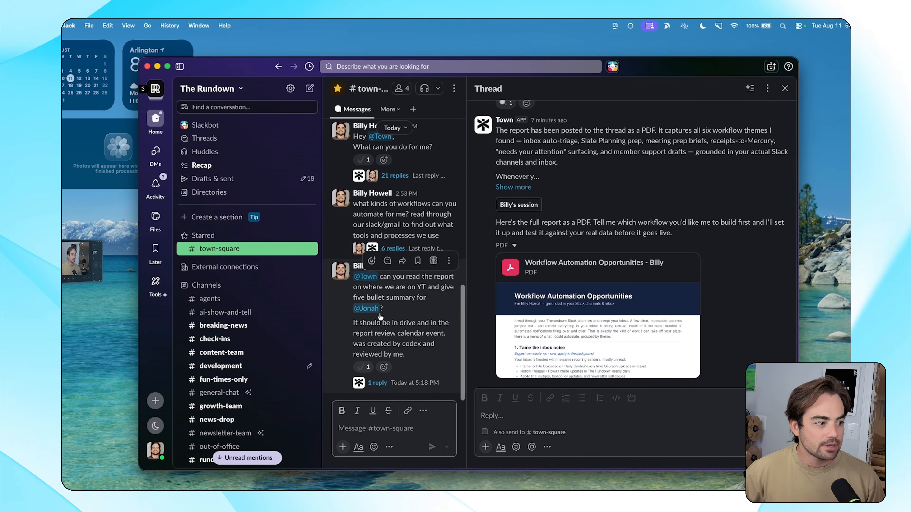
pyautogui.click(377, 383)
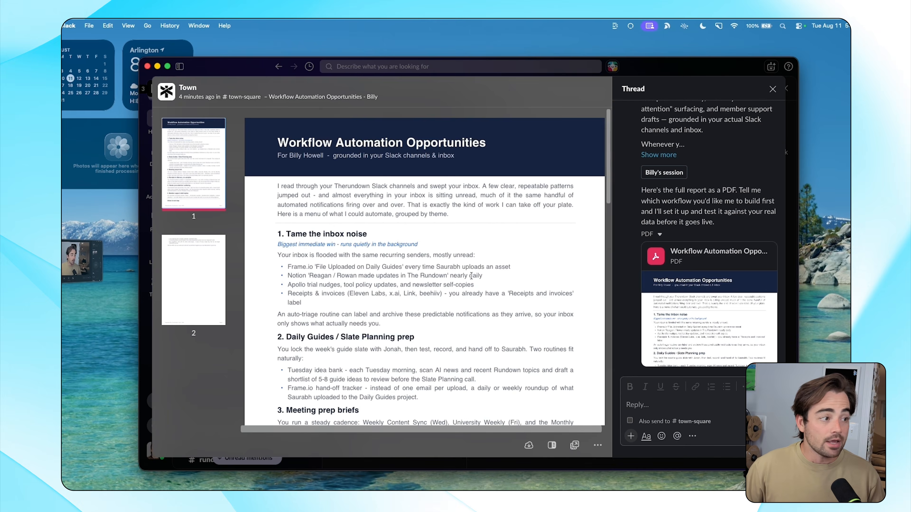
pyautogui.scroll(-15, 481, 266)
pyautogui.scroll(20, 480, 265)
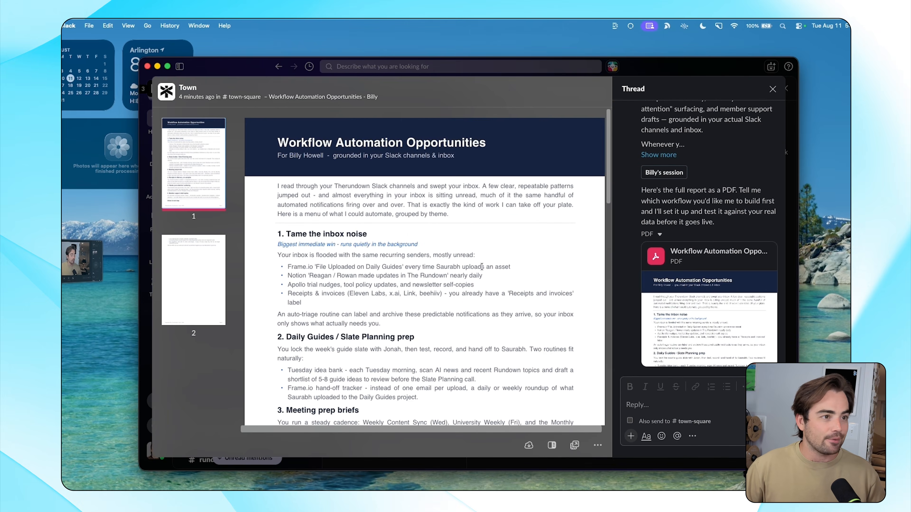
pyautogui.click(773, 88)
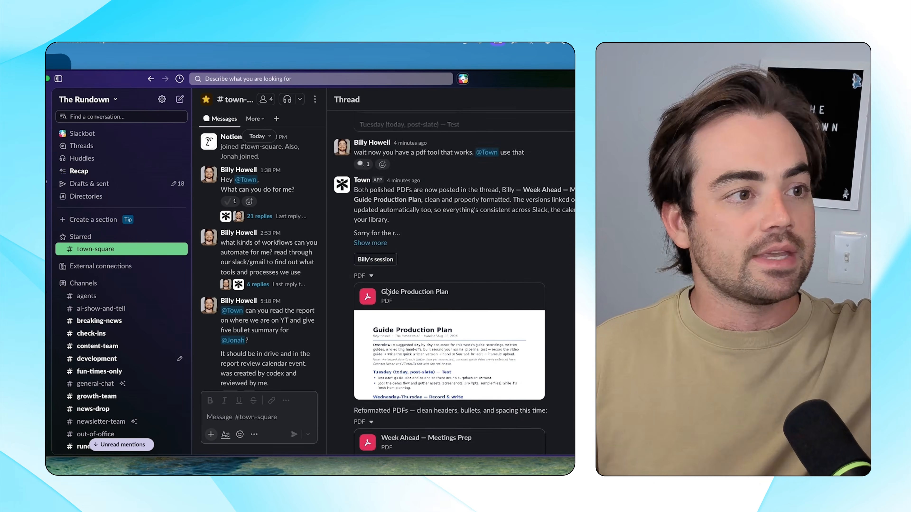
pyautogui.scroll(-4, 388, 292)
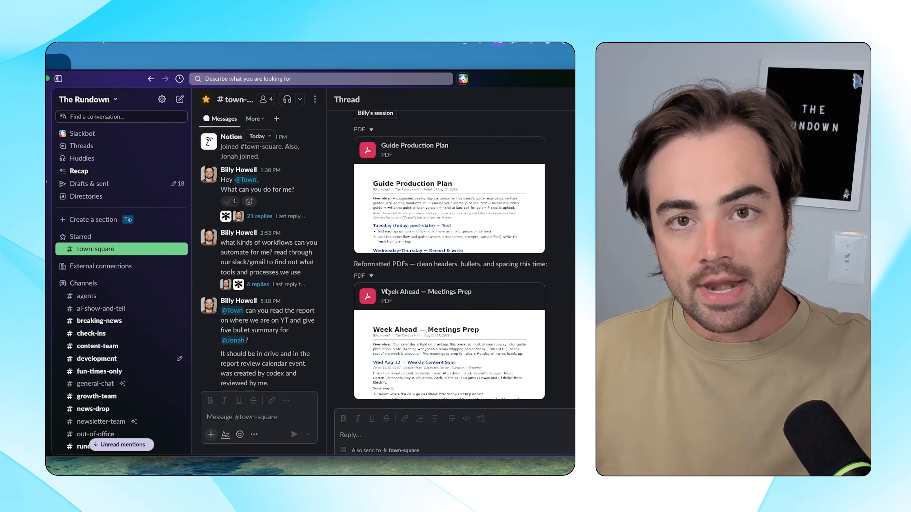
pyautogui.scroll(-2, 387, 292)
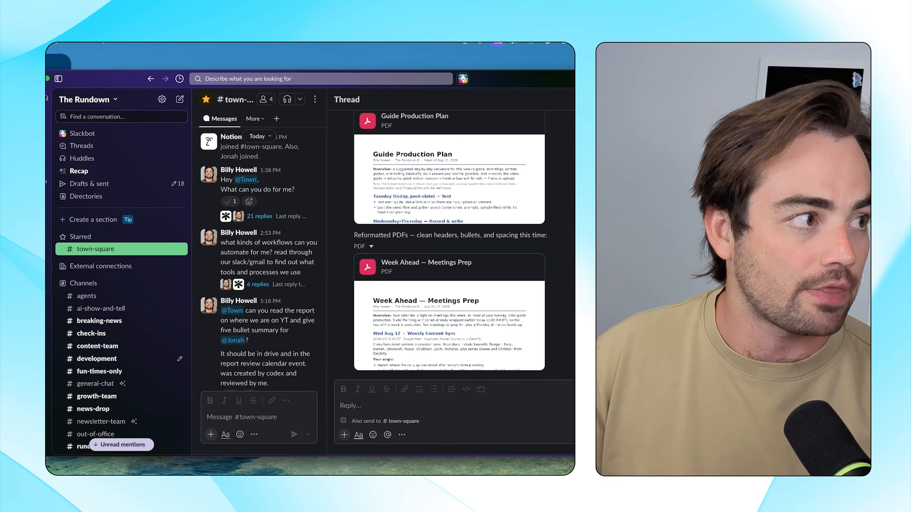
# Switch to Chrome, load town.com in place of the empty new tab, and go to its sign-up page.
pyautogui.moveTo(137, 90)
pyautogui.click(201, 166)
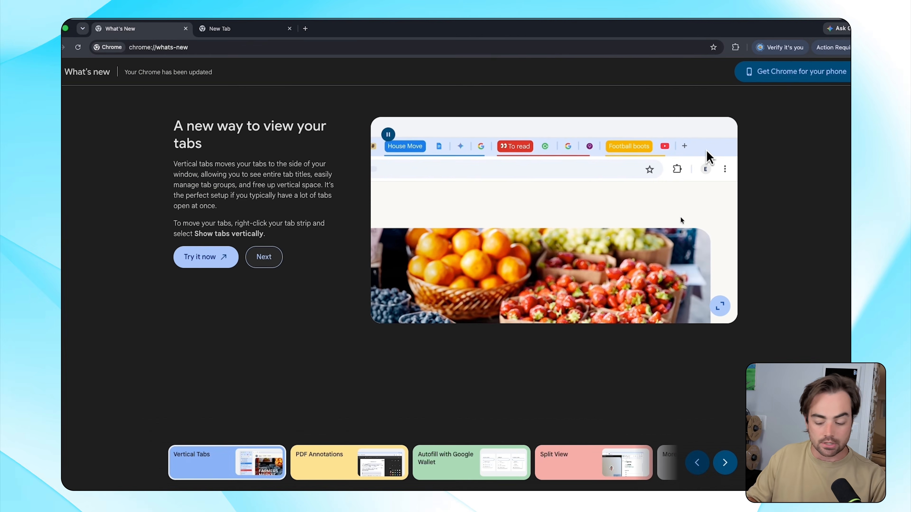
pyautogui.hotkey('ctrl', 't')
pyautogui.write('town.com')
pyautogui.press('Return')
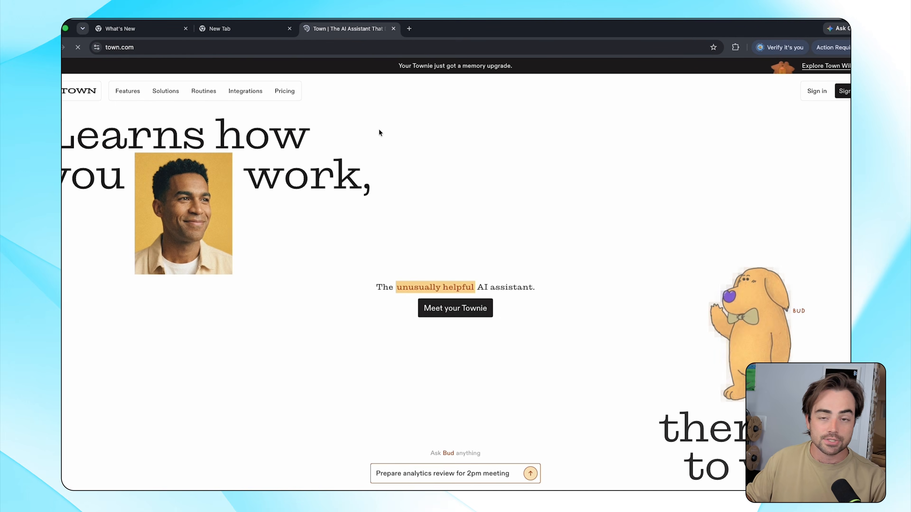
pyautogui.hotkey('ctrl', 'shift', 'Tab')
pyautogui.hotkey('ctrl', 'w')
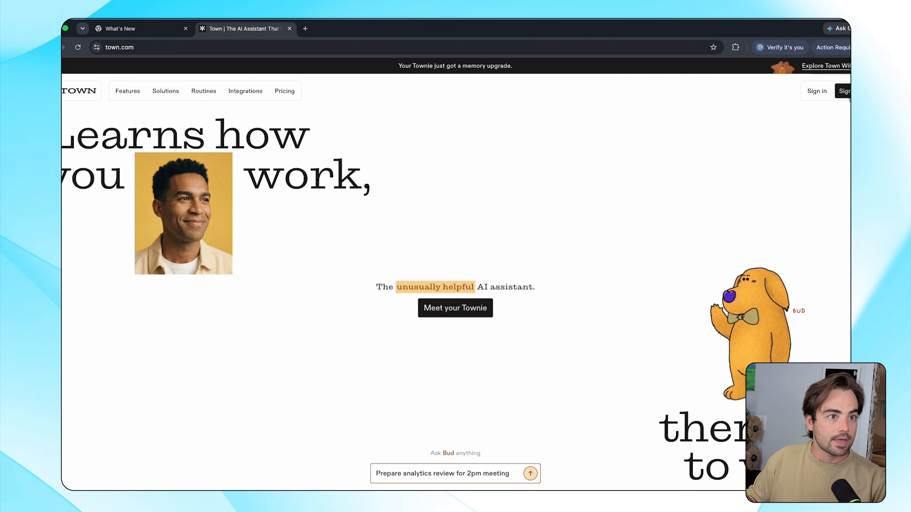
pyautogui.click(849, 95)
# Switch to the Safari window with the existing Town account and look through the Overview and Goals in its Wiki.
pyautogui.hotkey('ctrl', 'Up')
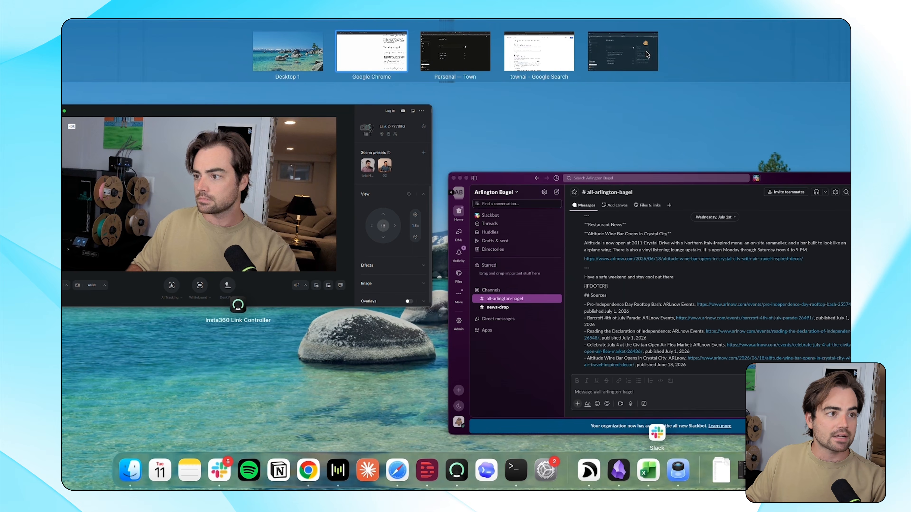
pyautogui.click(647, 55)
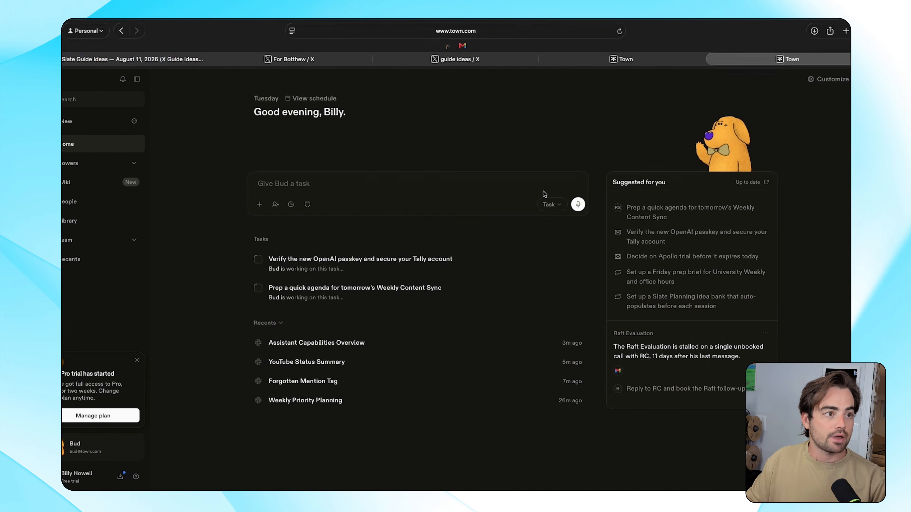
pyautogui.click(74, 186)
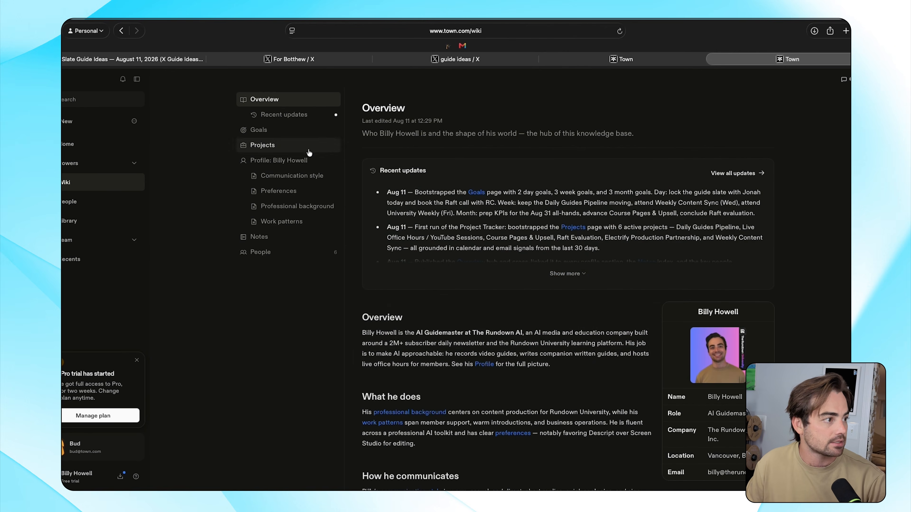
pyautogui.scroll(-10, 309, 158)
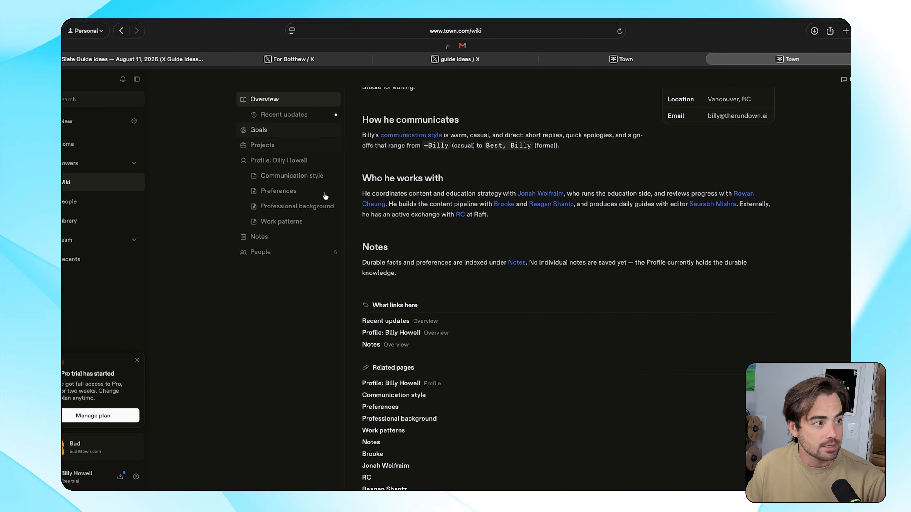
pyautogui.click(276, 134)
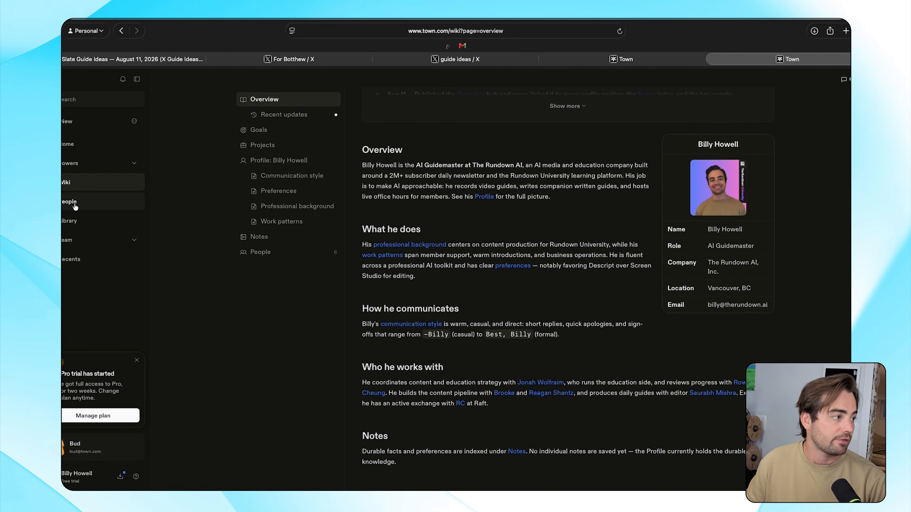
# Switch back to Chrome, sign up for Town with Google, and start the onboarding.
pyautogui.hotkey('ctrl', 'Up')
pyautogui.click(363, 51)
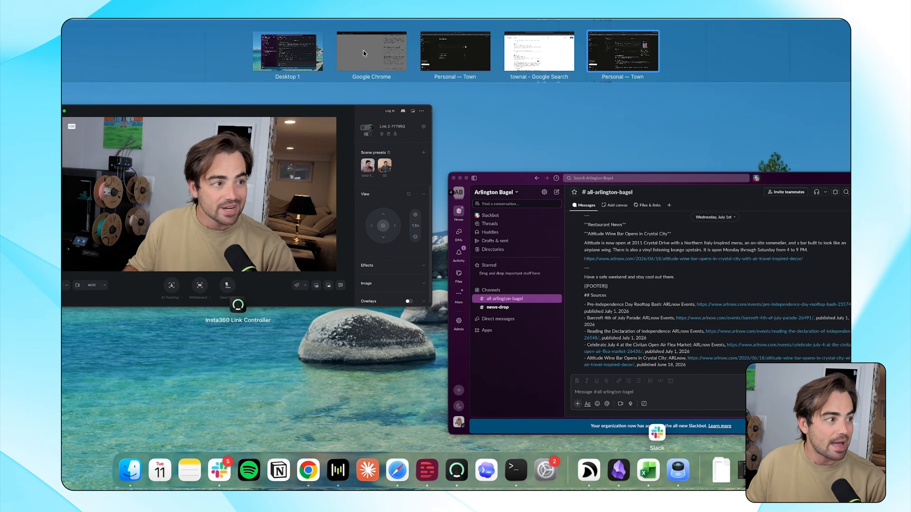
pyautogui.hotkey('ctrl', 'shift', 'Tab')
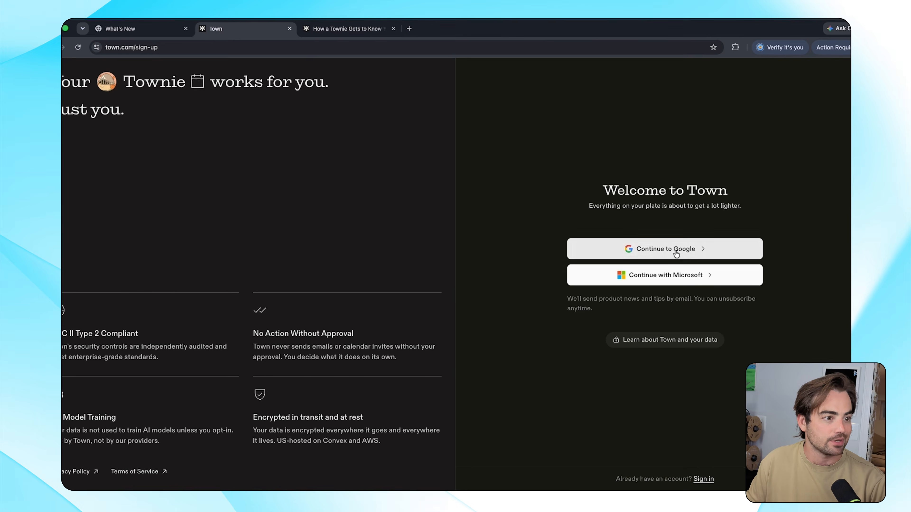
pyautogui.click(676, 254)
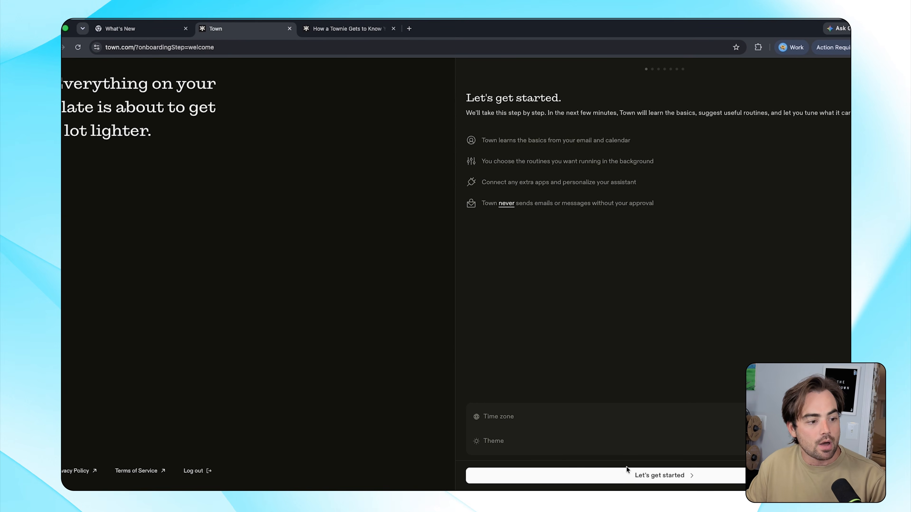
pyautogui.click(627, 470)
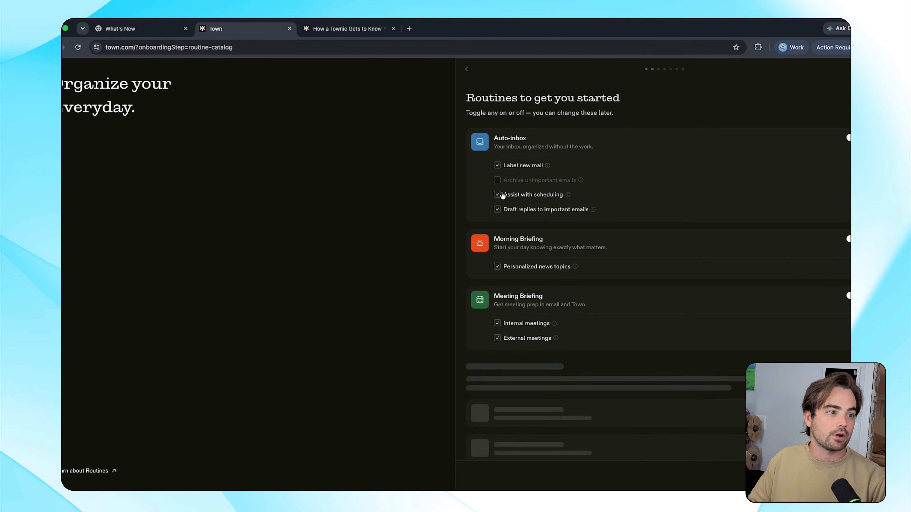
# Enable archiving of unimportant emails for the Auto-inbox routine and look over the other suggested routines.
pyautogui.click(498, 180)
pyautogui.scroll(-1, 519, 179)
pyautogui.scroll(1, 520, 175)
pyautogui.scroll(-3, 522, 173)
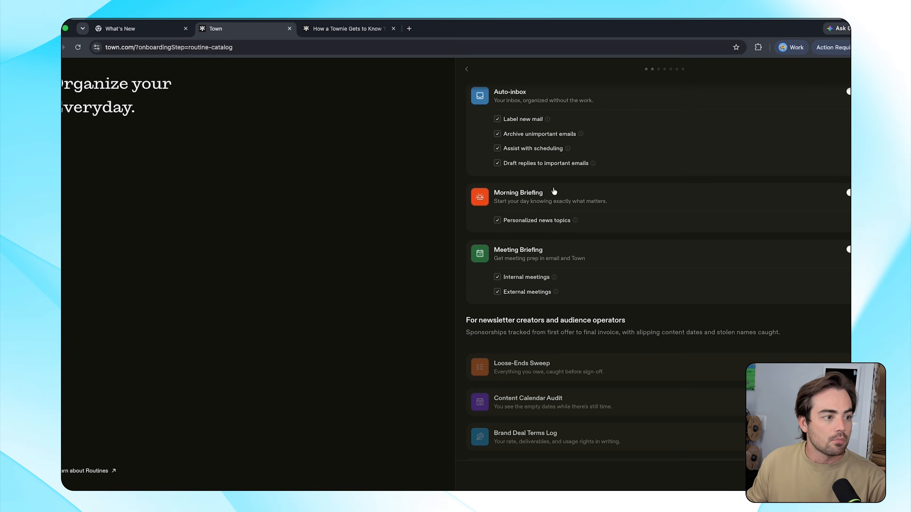
pyautogui.scroll(-3, 533, 226)
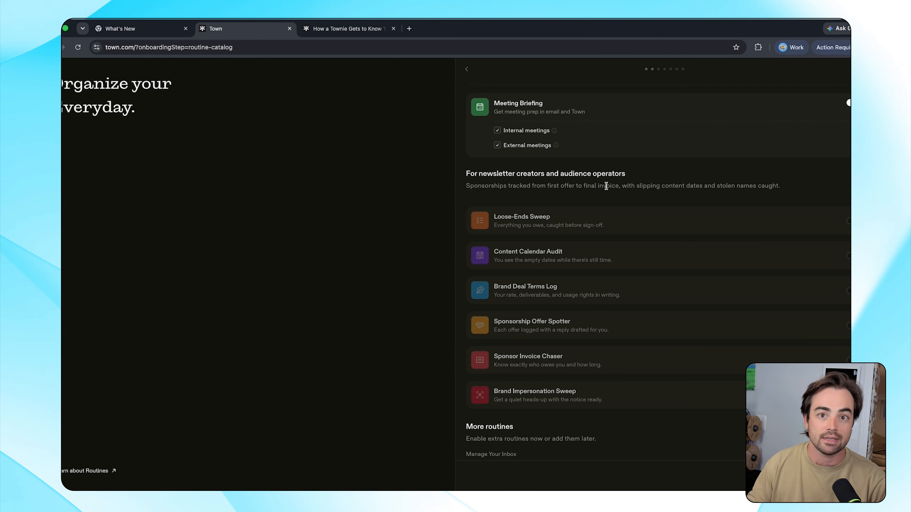
pyautogui.scroll(-1, 561, 223)
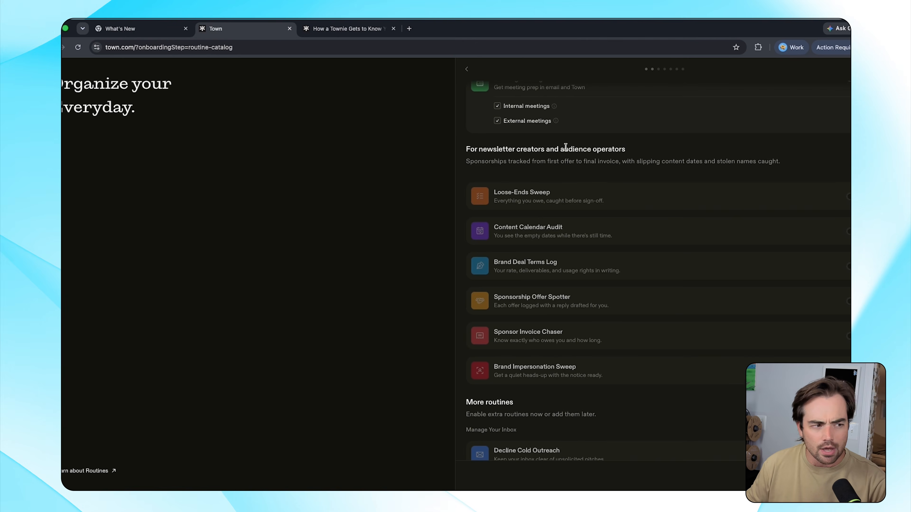
pyautogui.scroll(-1, 567, 215)
# Read the descriptions of the Loose-Ends Sweep and Brand Deal Terms Log routines.
pyautogui.click(548, 194)
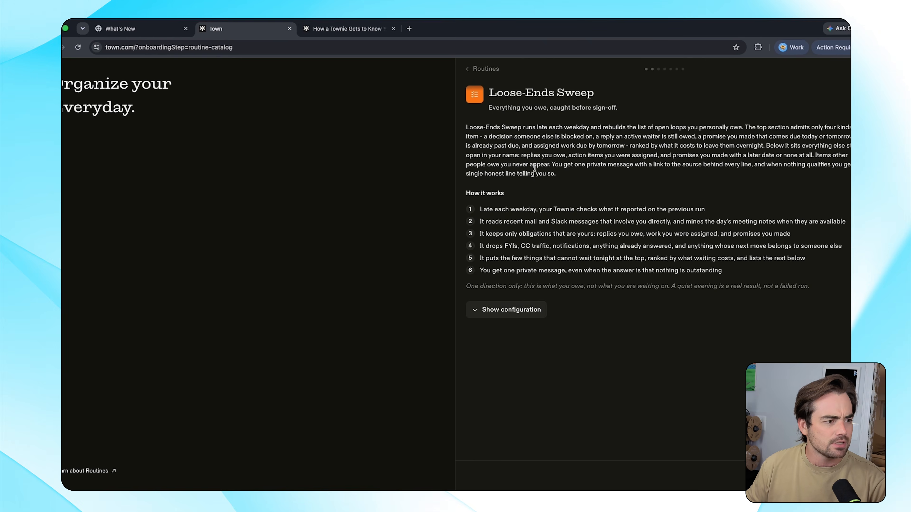
pyautogui.press('Escape')
pyautogui.scroll(-5, 531, 263)
pyautogui.click(517, 318)
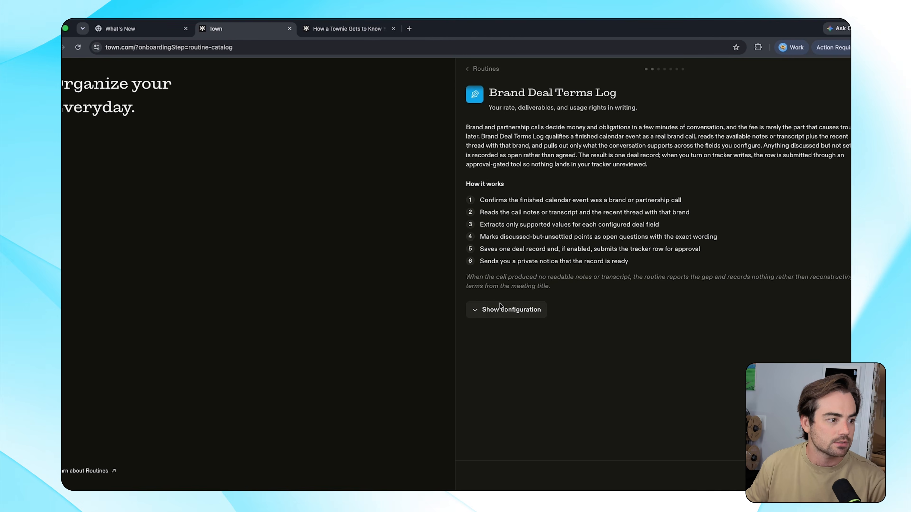
pyautogui.press('Escape')
# Examine the Content Calendar Audit routine's description and configuration options.
pyautogui.click(530, 346)
pyautogui.click(524, 297)
pyautogui.scroll(-3, 530, 290)
pyautogui.scroll(-3, 534, 289)
pyautogui.scroll(6, 524, 290)
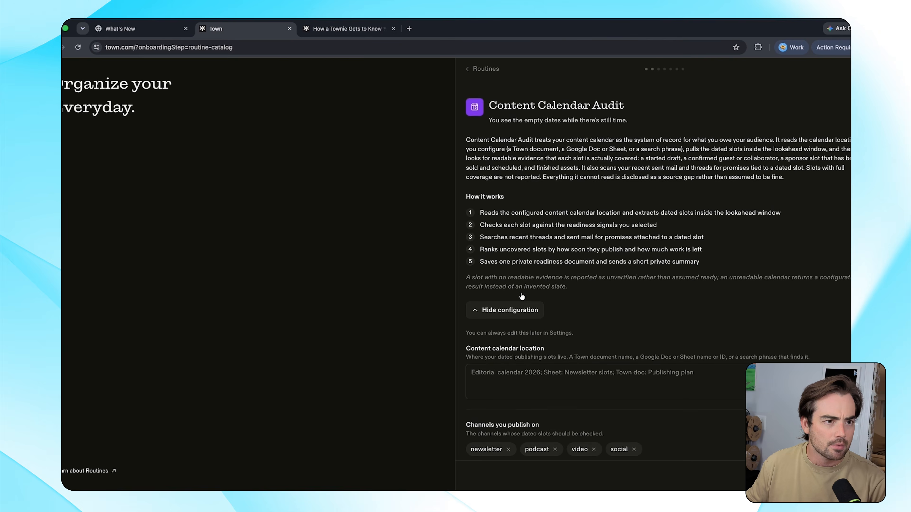
pyautogui.press('Escape')
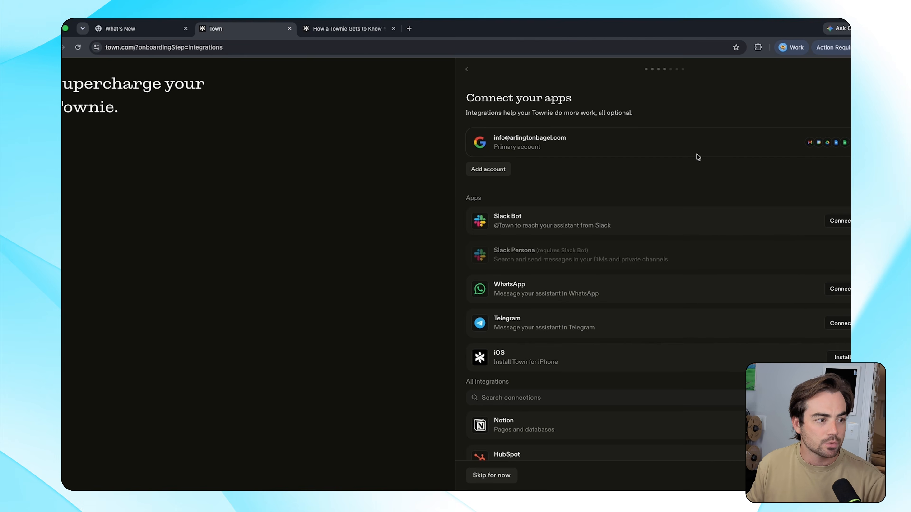
# Connect the Slack Bot by creating the team Arlingtonbagel and allowing Town to access the Arlington Bagel workspace.
pyautogui.click(840, 226)
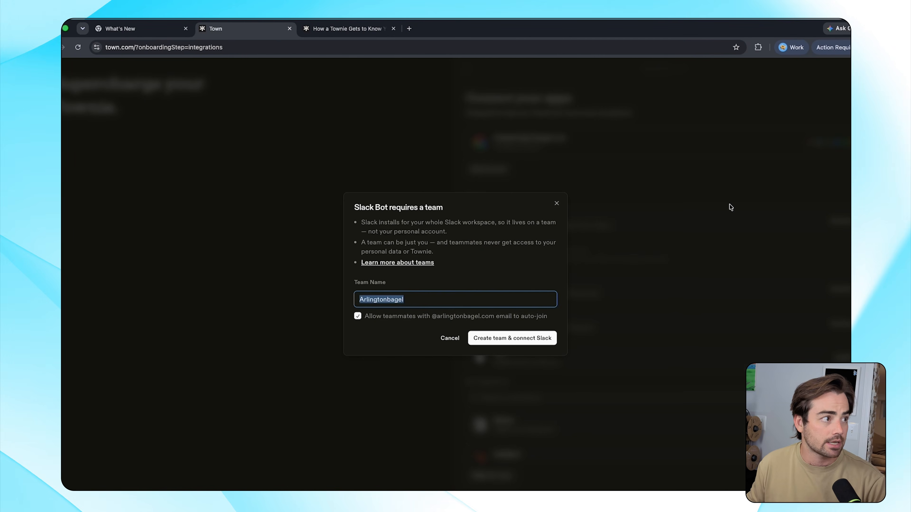
pyautogui.click(512, 338)
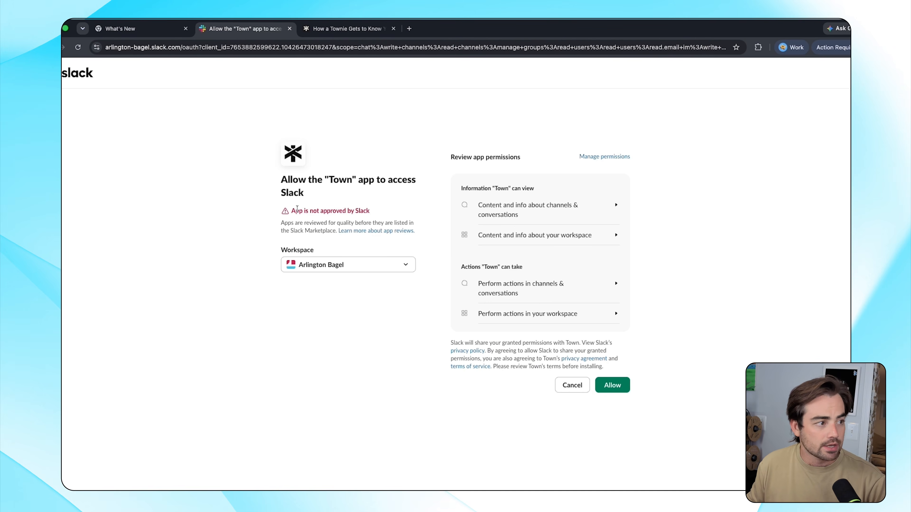
pyautogui.click(621, 380)
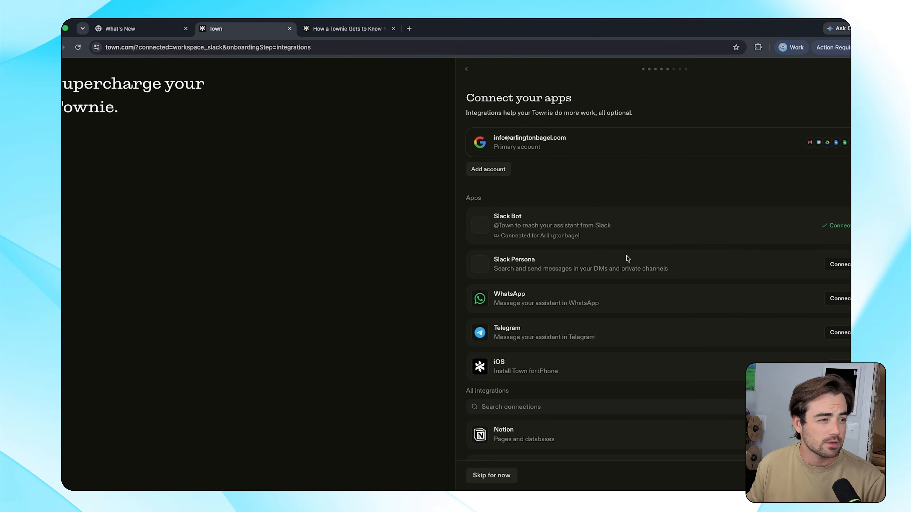
# Connect the Notion integration, allow Town access to the workspace HQ and Teamspace Home pages, and look through the remaining integrations.
pyautogui.scroll(-3, 563, 190)
pyautogui.moveTo(509, 184); pyautogui.dragTo(663, 184)
pyautogui.scroll(-1, 572, 219)
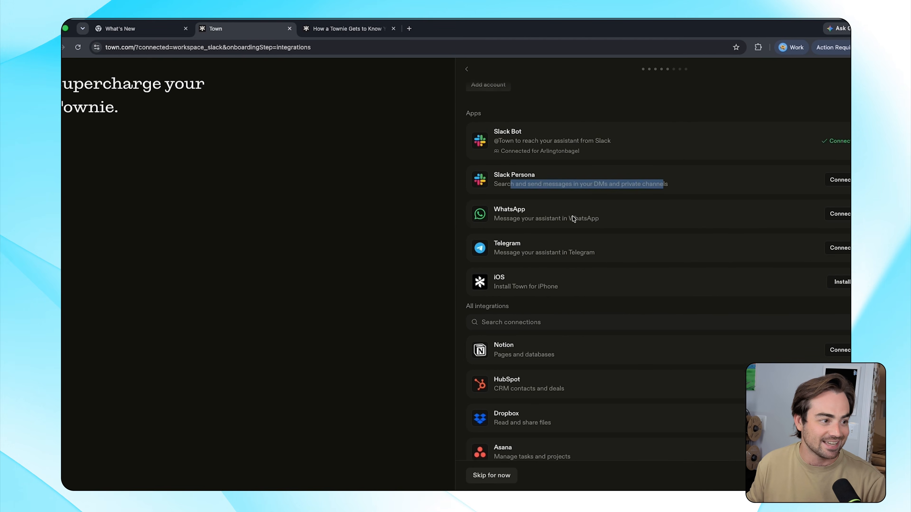
pyautogui.scroll(-3, 630, 269)
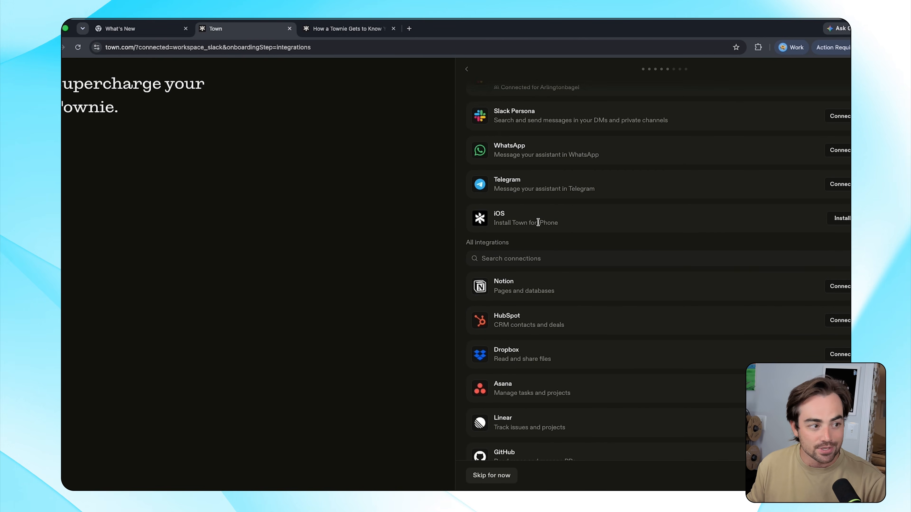
pyautogui.scroll(-3, 539, 222)
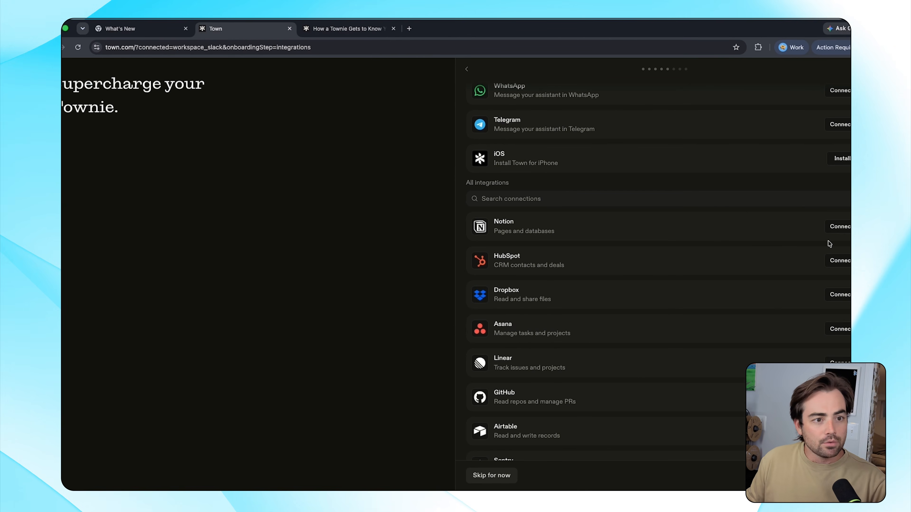
pyautogui.click(840, 226)
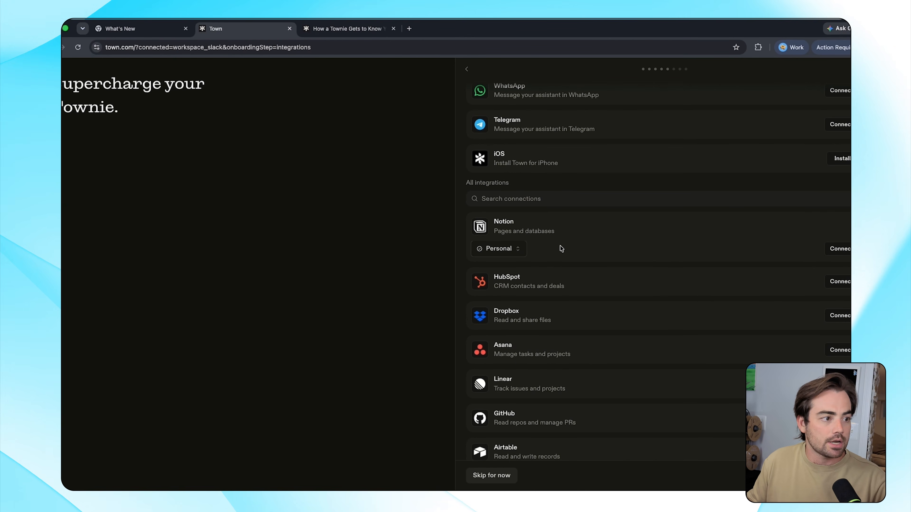
pyautogui.click(511, 249)
pyautogui.click(502, 265)
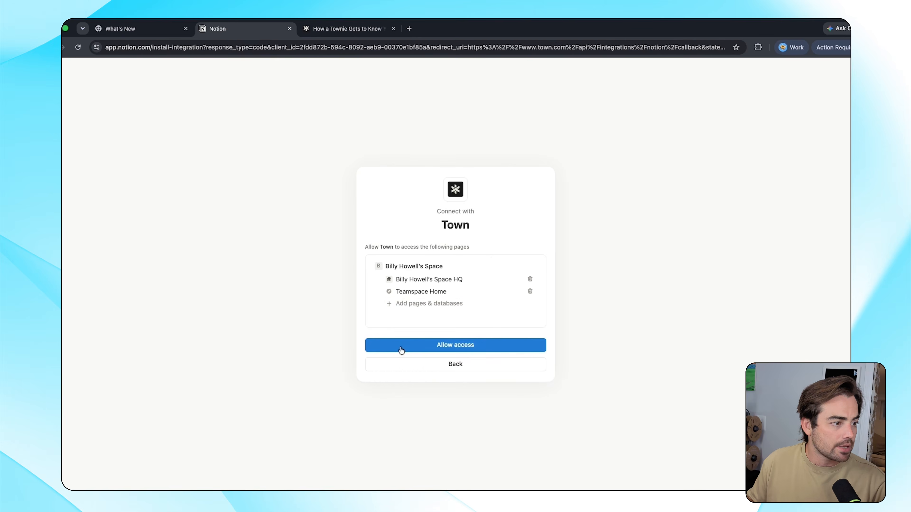
pyautogui.click(392, 344)
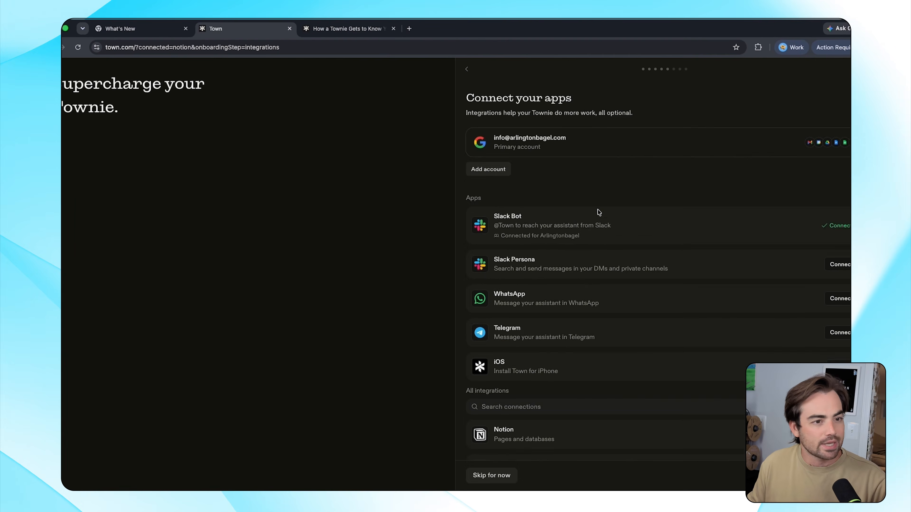
pyautogui.scroll(-10, 601, 224)
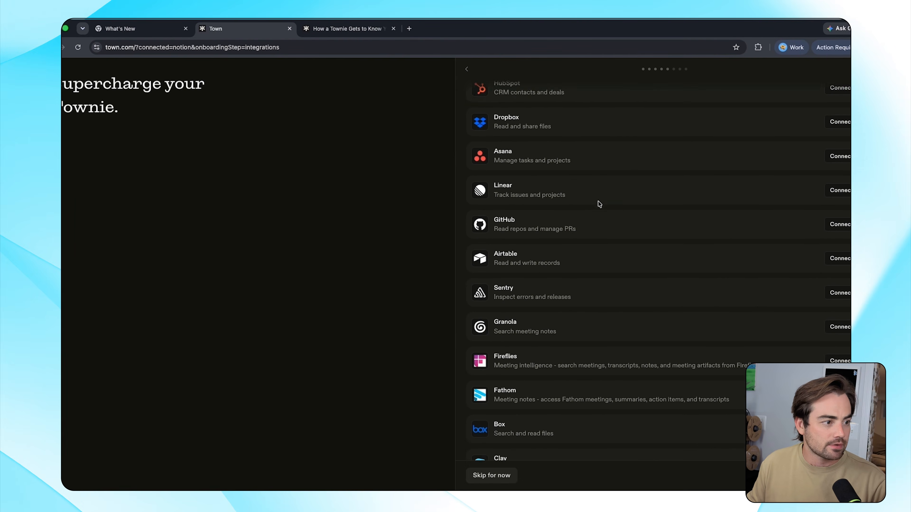
# Look through the rest of the available integrations, from HubSpot and Dropbox down past YouTube Analytics and Salesforce.
pyautogui.scroll(-3, 549, 275)
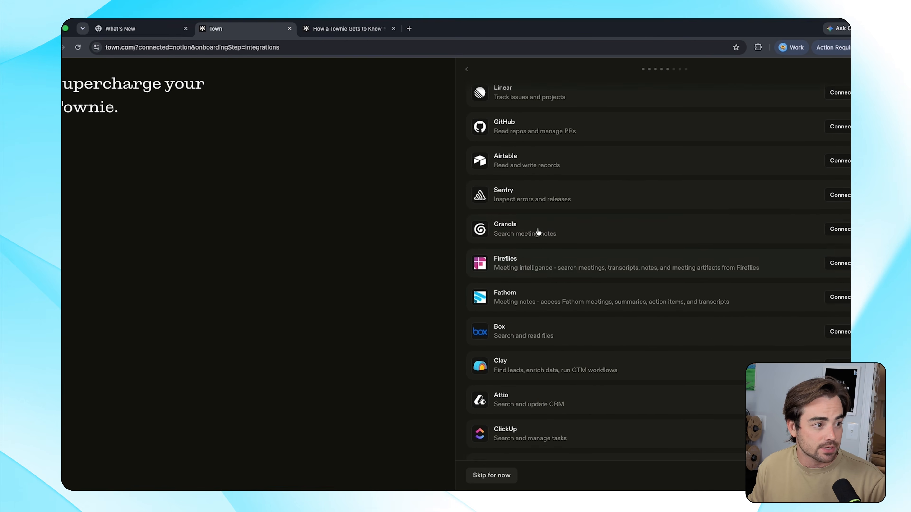
pyautogui.scroll(-4, 560, 232)
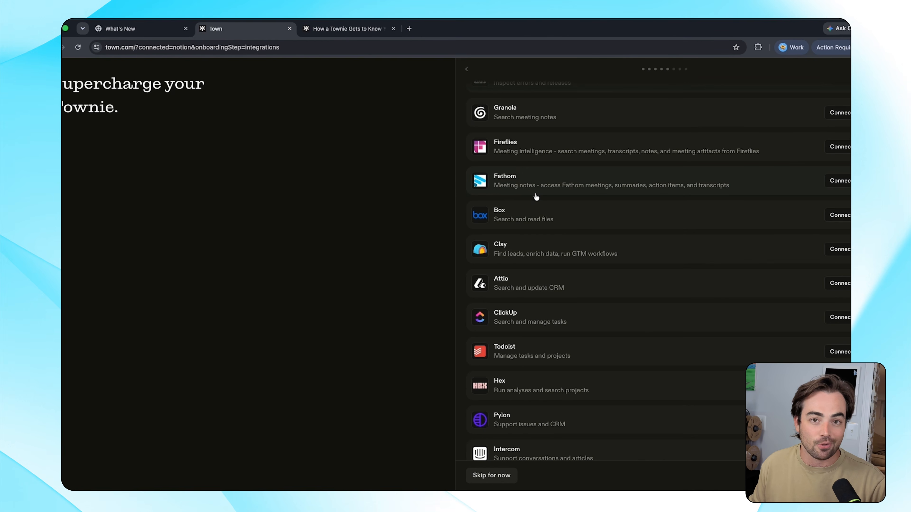
pyautogui.scroll(-5, 539, 206)
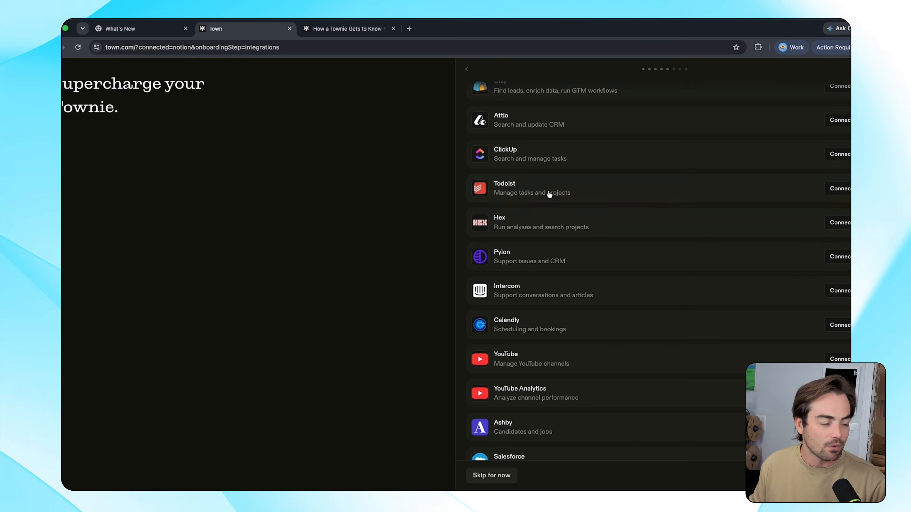
pyautogui.scroll(-4, 536, 225)
pyautogui.scroll(-4, 556, 211)
pyautogui.scroll(1, 572, 200)
pyautogui.scroll(-11, 510, 161)
pyautogui.scroll(-2, 576, 175)
pyautogui.scroll(20, 576, 162)
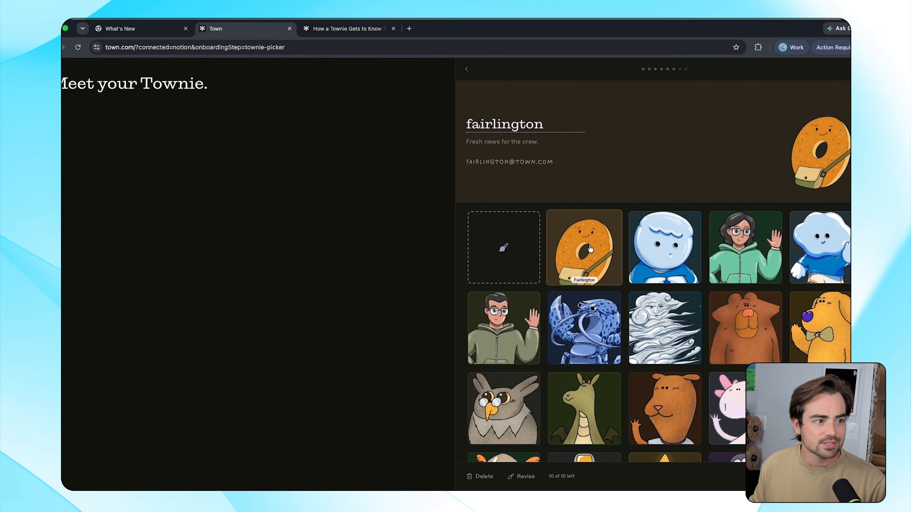
# Name the bagel Townie mrbagel and continue with the onboarding.
pyautogui.tripleClick(531, 126)
pyautogui.write('mrbagfel')
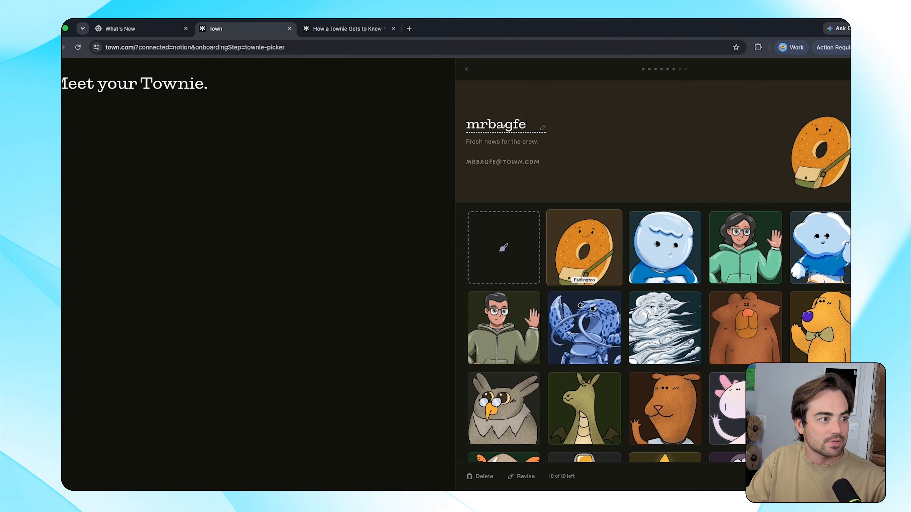
pyautogui.press('BackSpace')
pyautogui.press('BackSpace')
pyautogui.press('BackSpace')
pyautogui.write('el')
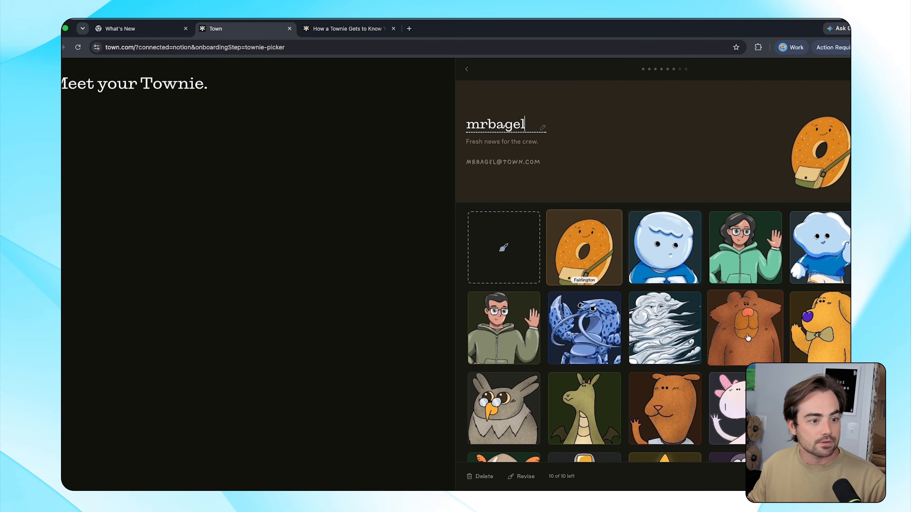
pyautogui.click(839, 477)
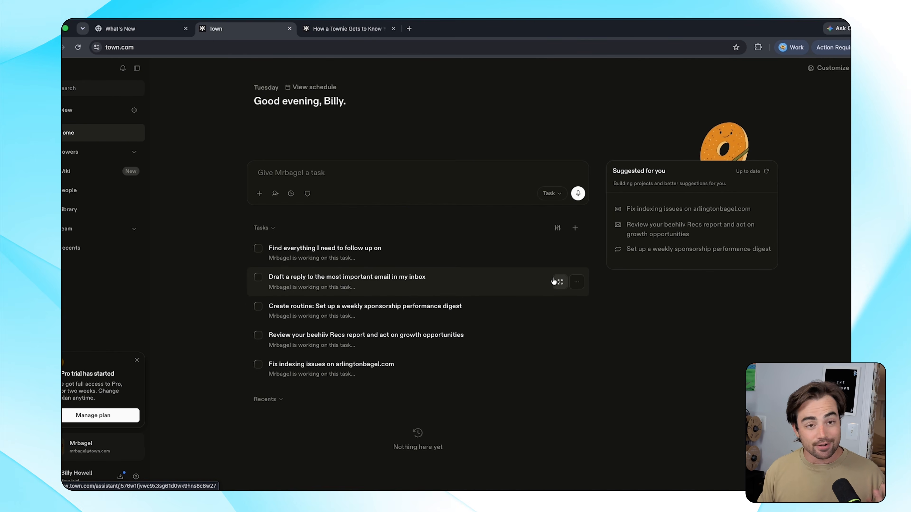
pyautogui.press('super+space')
pyautogui.write('slack')
pyautogui.press('Return')
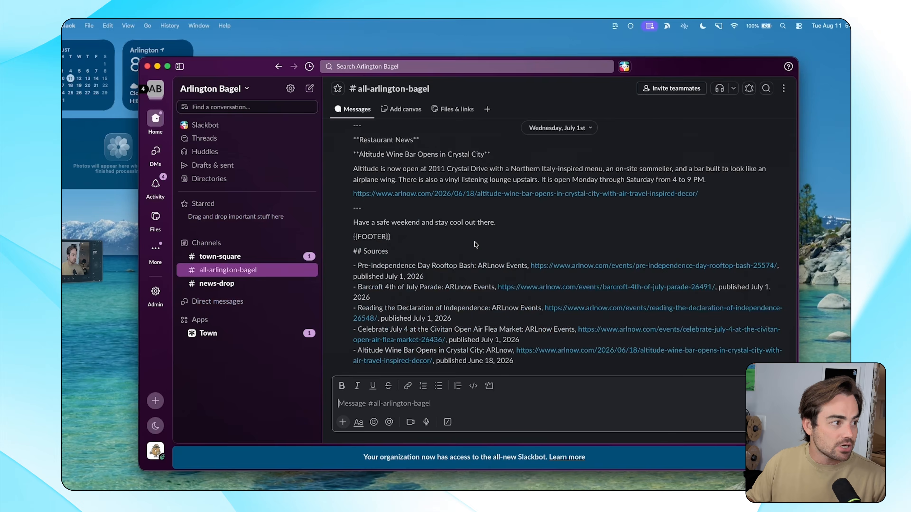
pyautogui.click(220, 256)
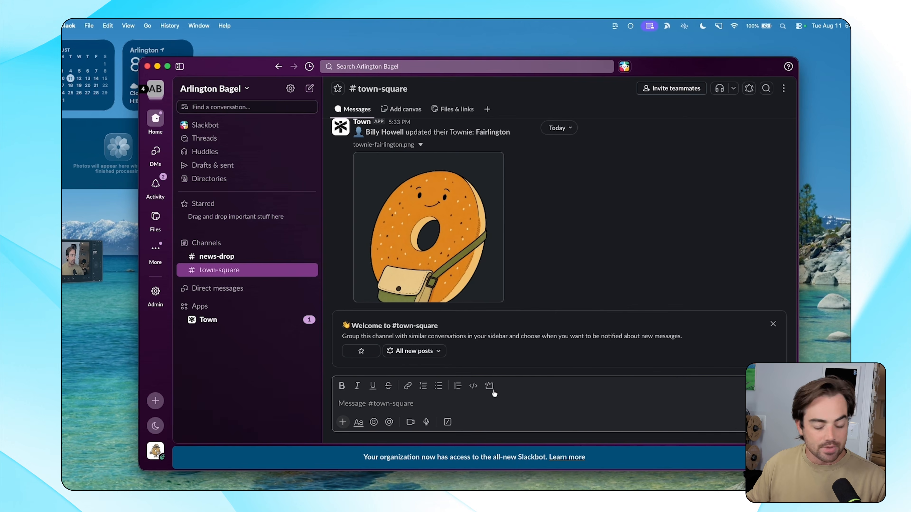
pyautogui.write('@town')
pyautogui.press('Return')
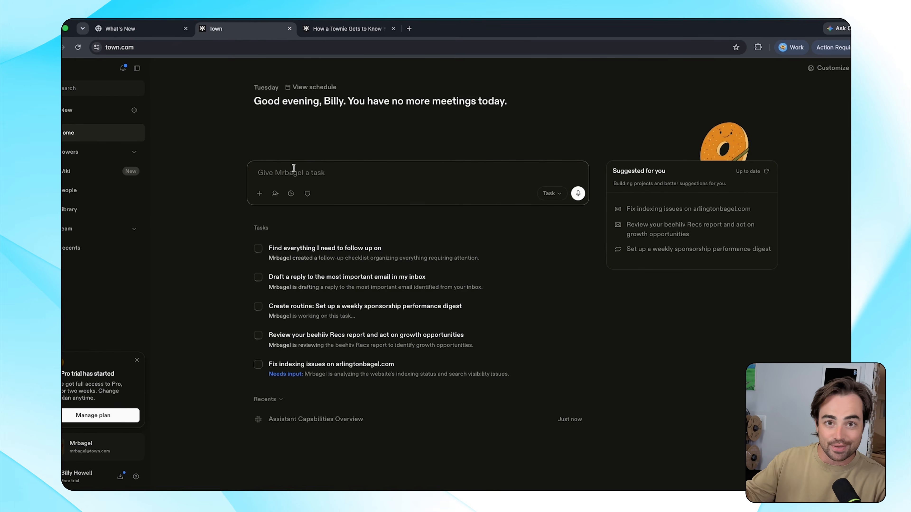
# Give Mrbagel a dictated task in Town to schedule a daily AI report review block.
pyautogui.press('fn+space')
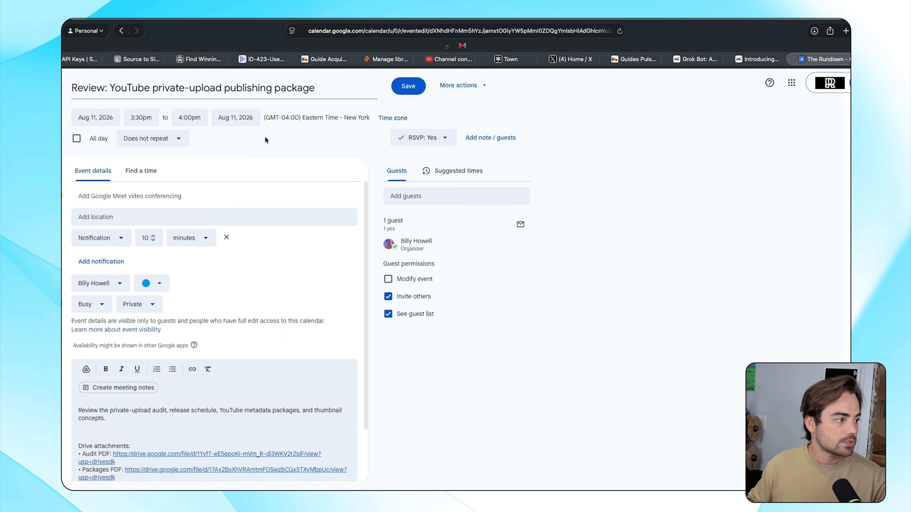
# Examine the Drive attachments and agent prep reports in Google Calendar's "Review: YouTube private-upload publishing package" event.
pyautogui.scroll(-2, 247, 270)
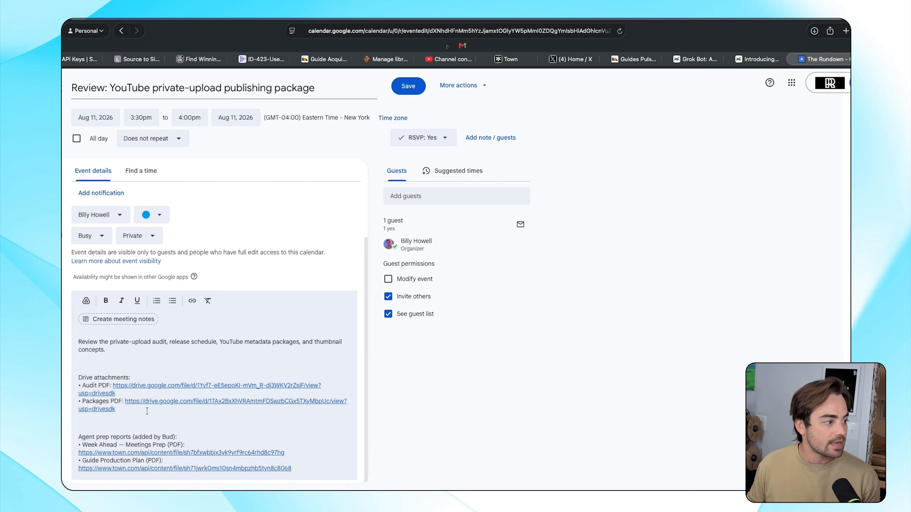
pyautogui.moveTo(147, 412); pyautogui.dragTo(74, 379)
pyautogui.click(206, 438)
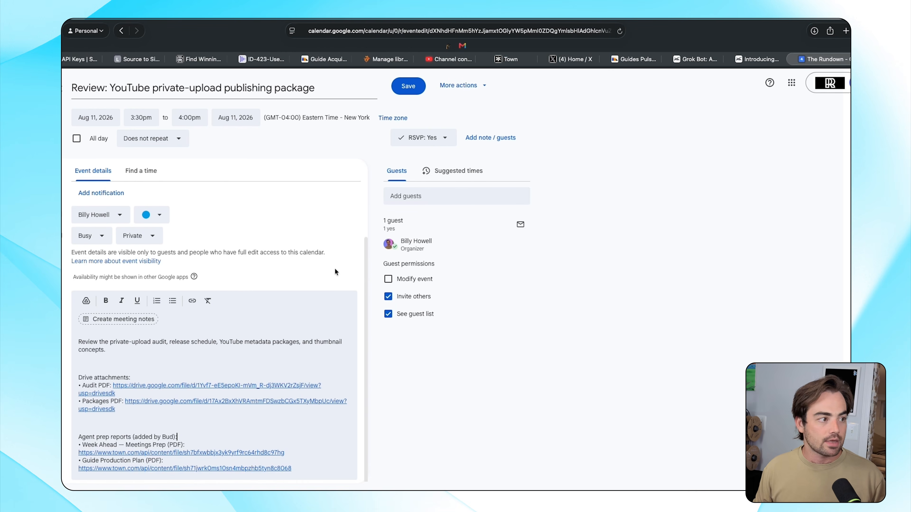
pyautogui.hotkey('ctrl', 'Left')
pyautogui.hotkey('ctrl', 'Right')
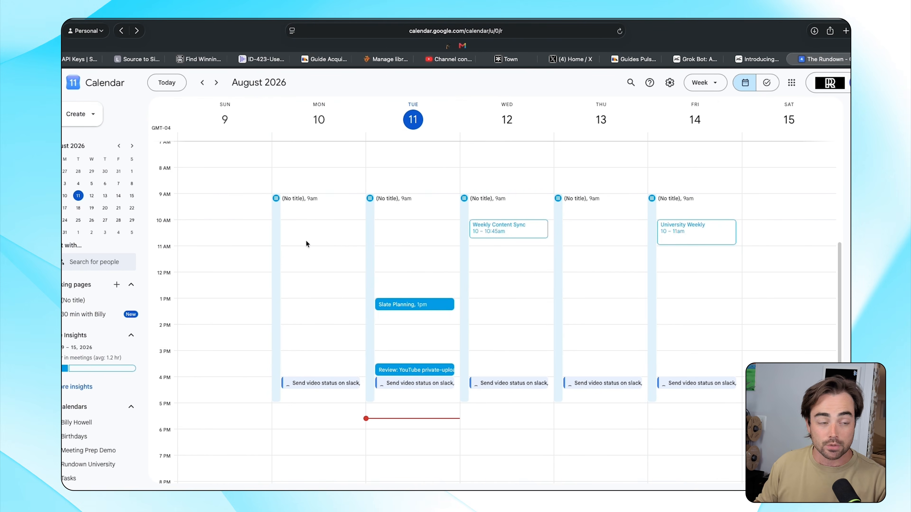
pyautogui.click(416, 370)
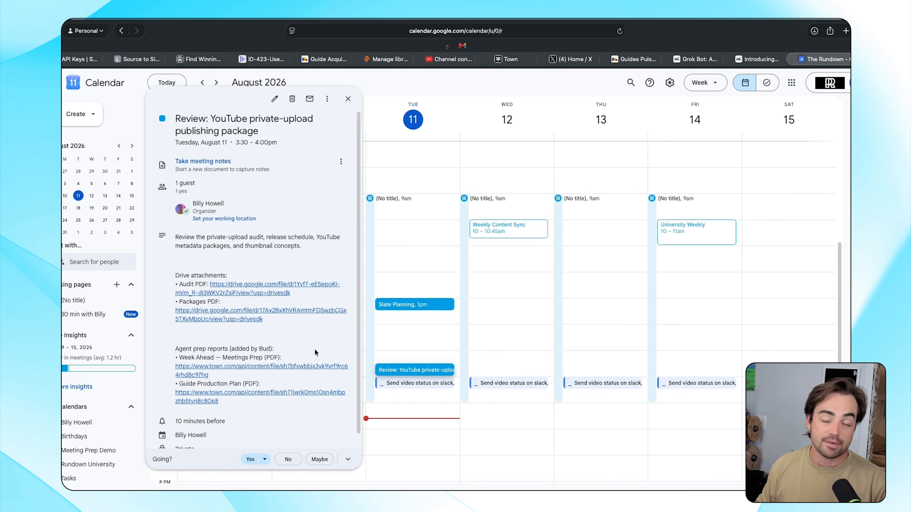
# Return to Town and look through its Integrations, Routines and People pages.
pyautogui.hotkey('ctrl', 'Left')
pyautogui.click(384, 174)
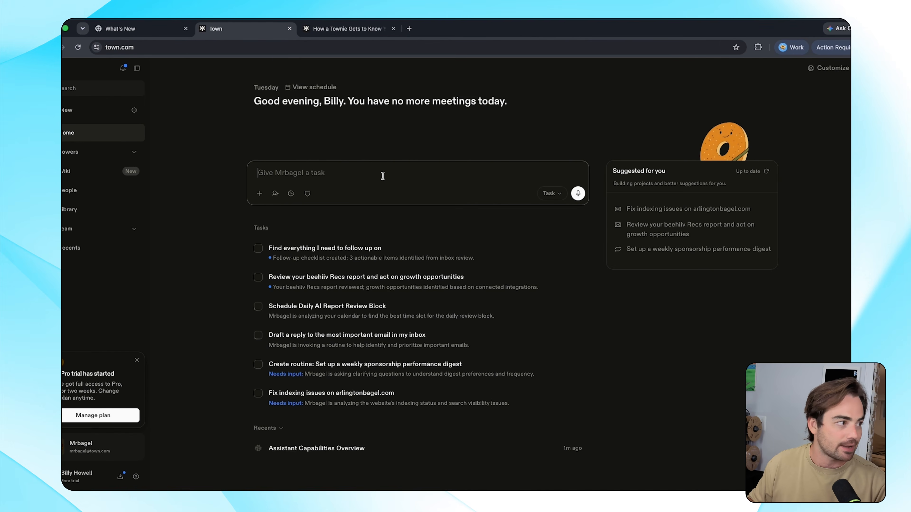
pyautogui.click(70, 152)
pyautogui.scroll(-1, 393, 237)
pyautogui.click(525, 76)
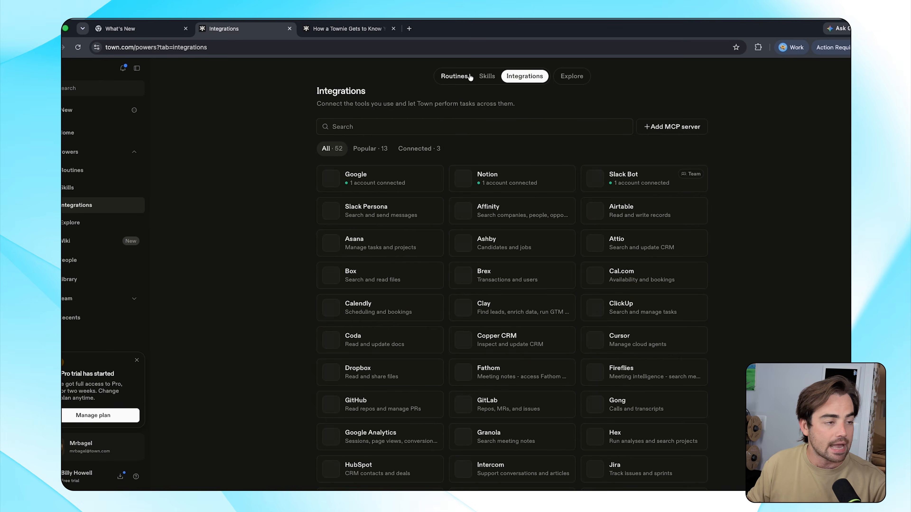
pyautogui.click(454, 76)
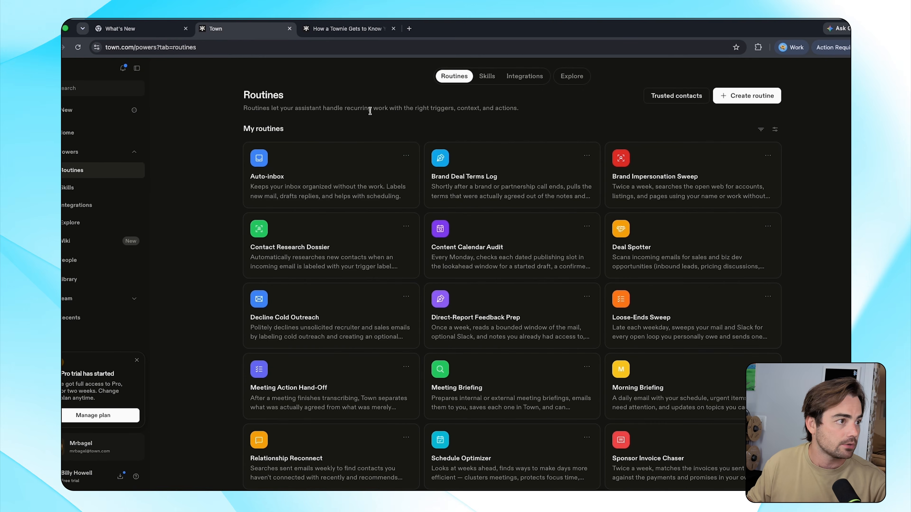
pyautogui.click(69, 259)
pyautogui.click(72, 160)
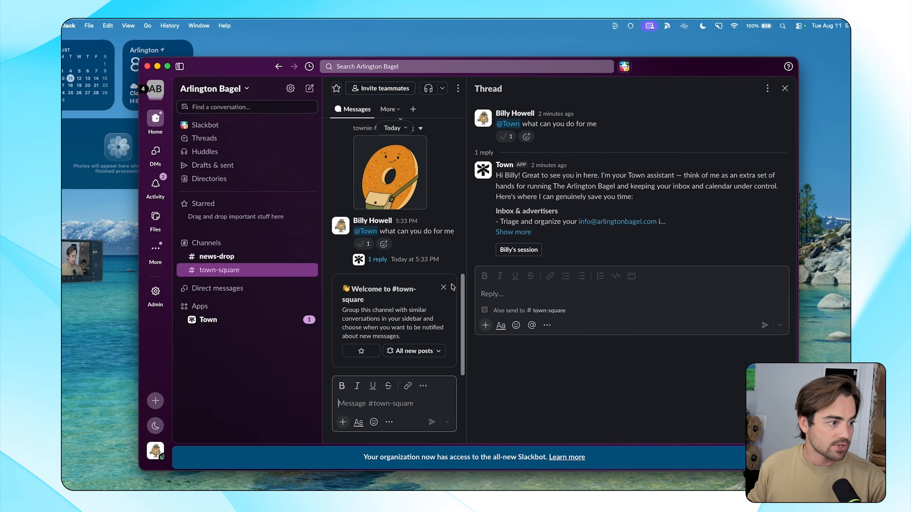
pyautogui.click(444, 287)
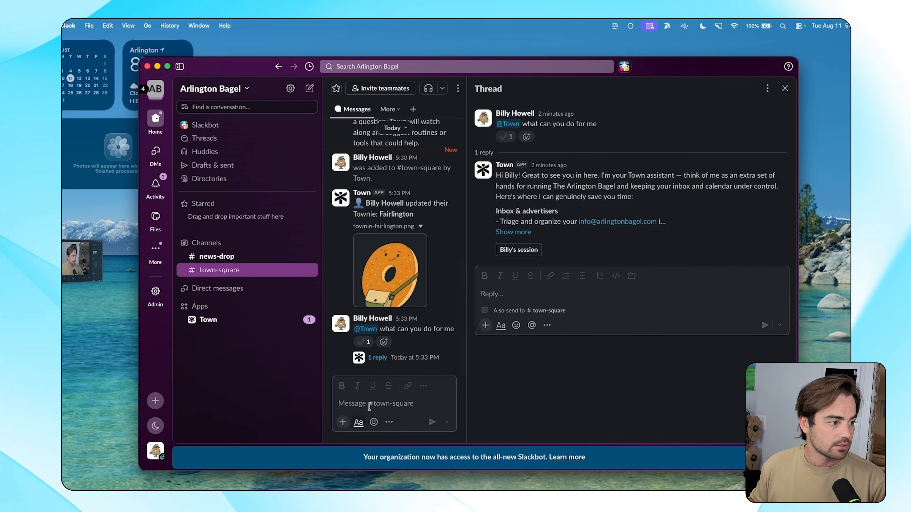
pyautogui.write('@town')
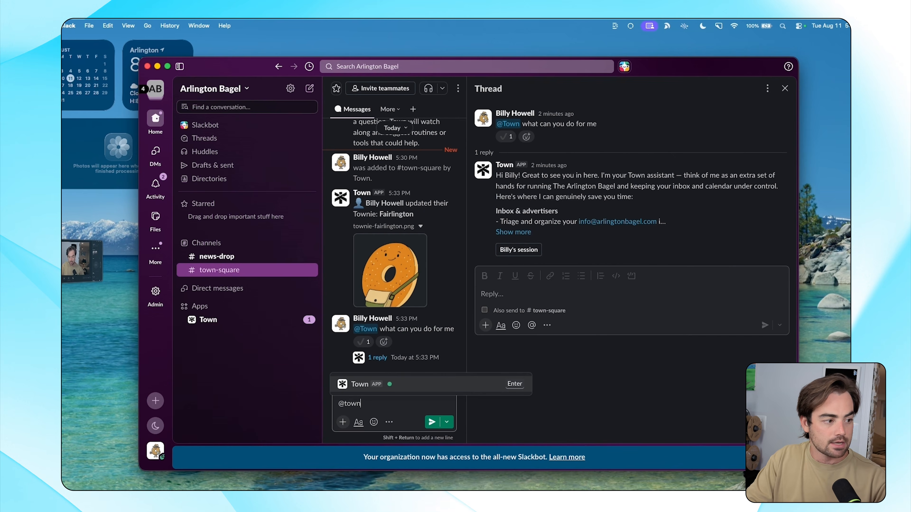
pyautogui.press('Return')
pyautogui.write('what tasks are you working on,')
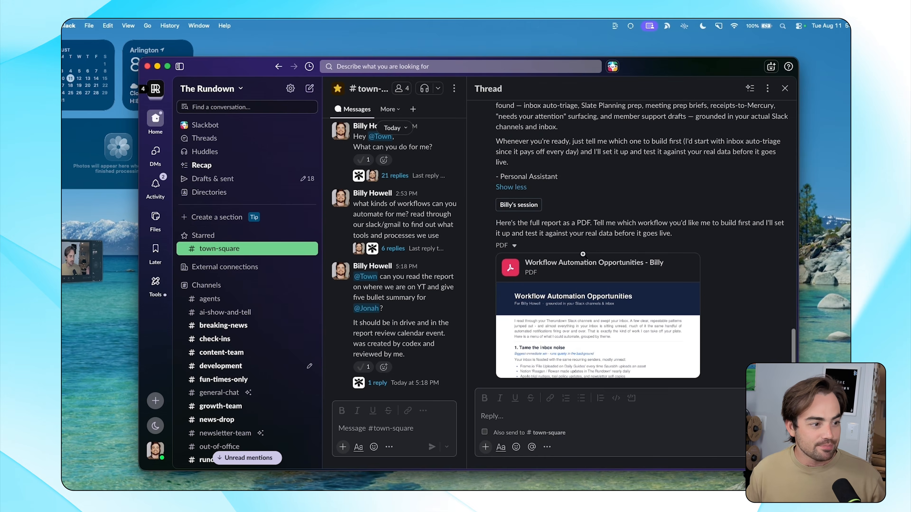
# Review the Workflow Automation Opportunities and Week Ahead — Meetings Prep PDFs in The Rundown workspace's town-square threads.
pyautogui.click(550, 327)
pyautogui.press('Escape')
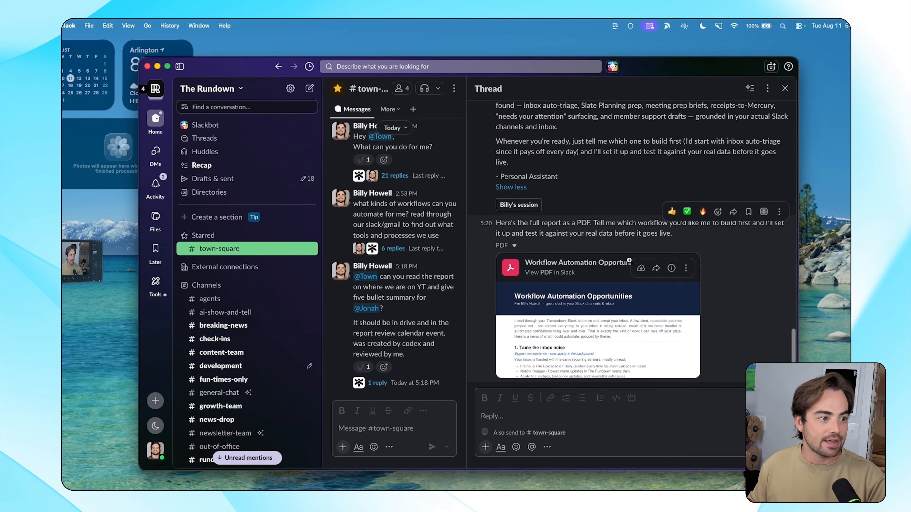
pyautogui.scroll(3, 391, 330)
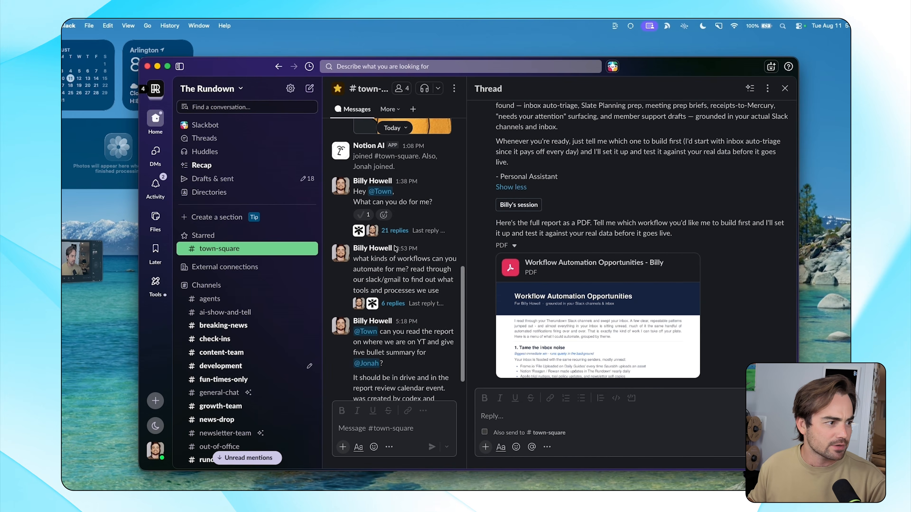
pyautogui.scroll(-6, 576, 263)
pyautogui.scroll(-10, 576, 263)
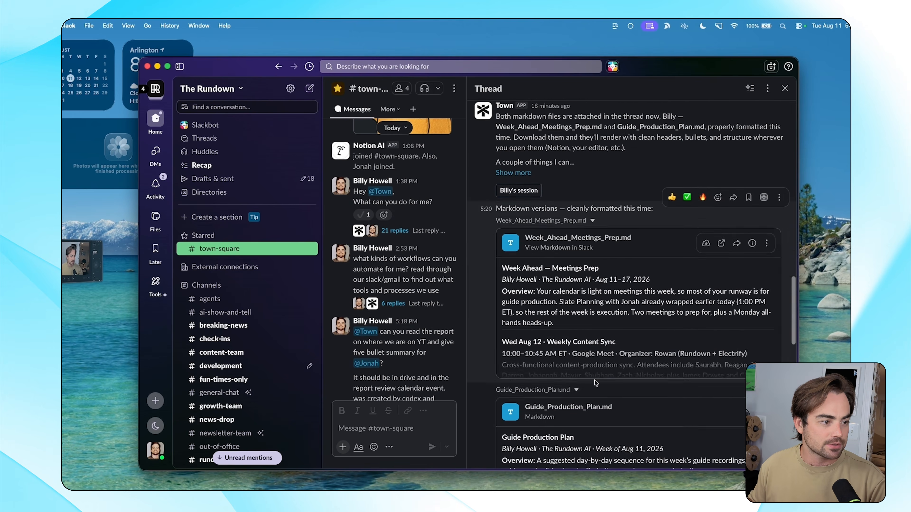
pyautogui.click(596, 293)
pyautogui.scroll(-10, 480, 316)
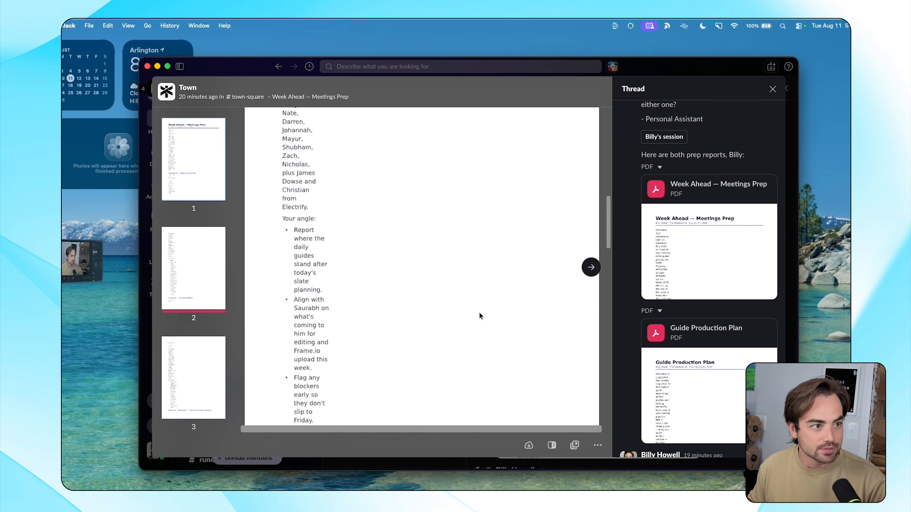
pyautogui.click(772, 89)
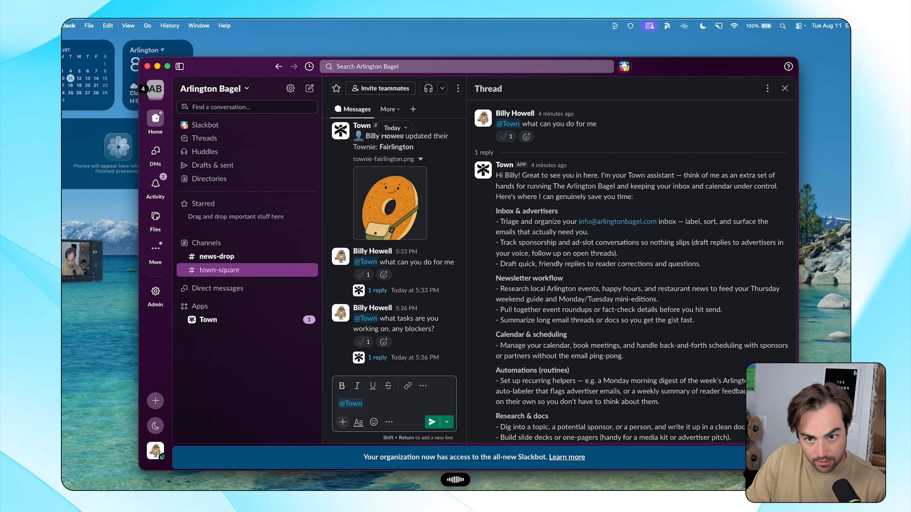
pyautogui.press('Return')
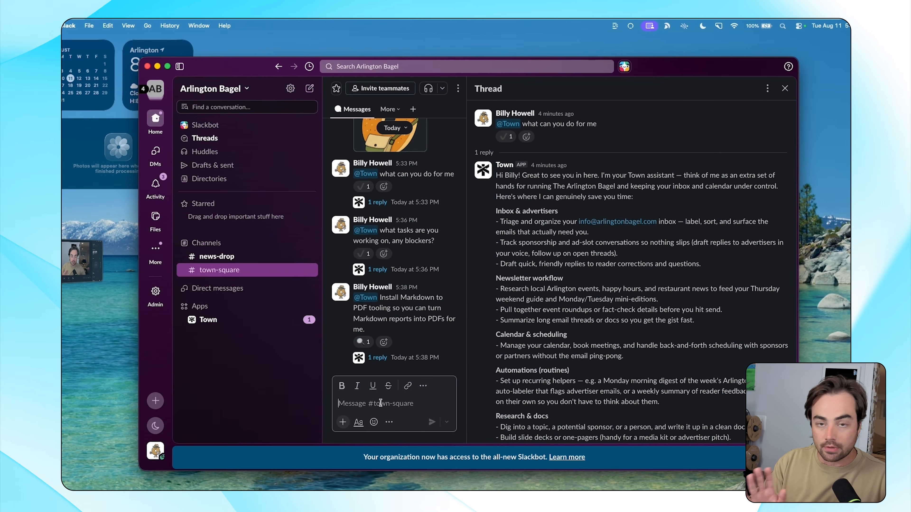
pyautogui.press('fn')
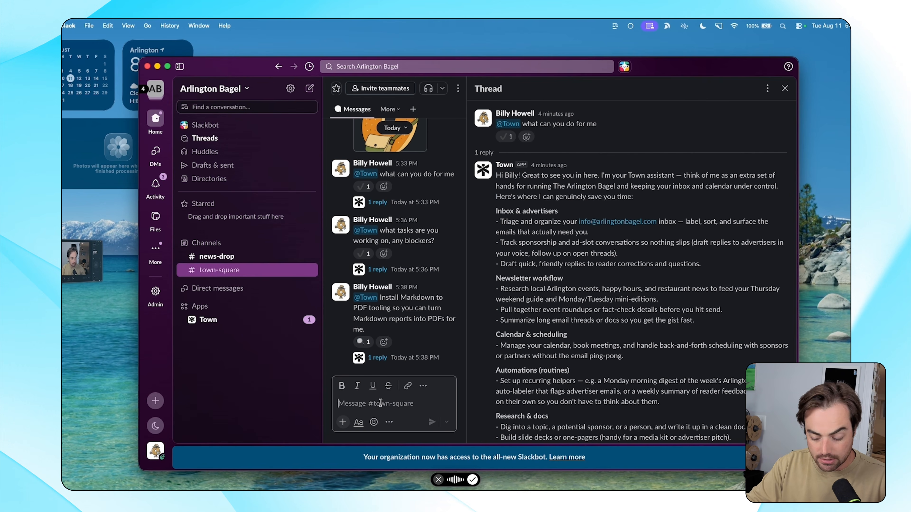
pyautogui.write('@')
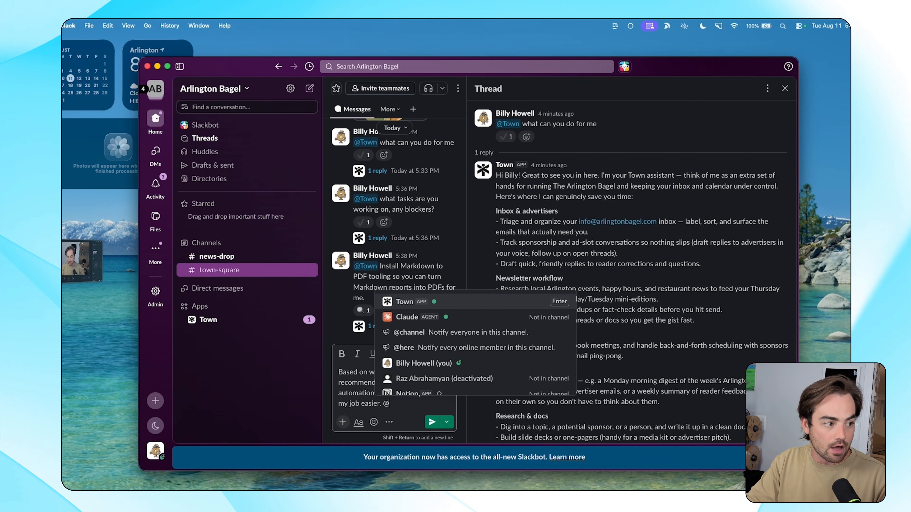
pyautogui.write('town')
pyautogui.press('Return')
pyautogui.press('Return')
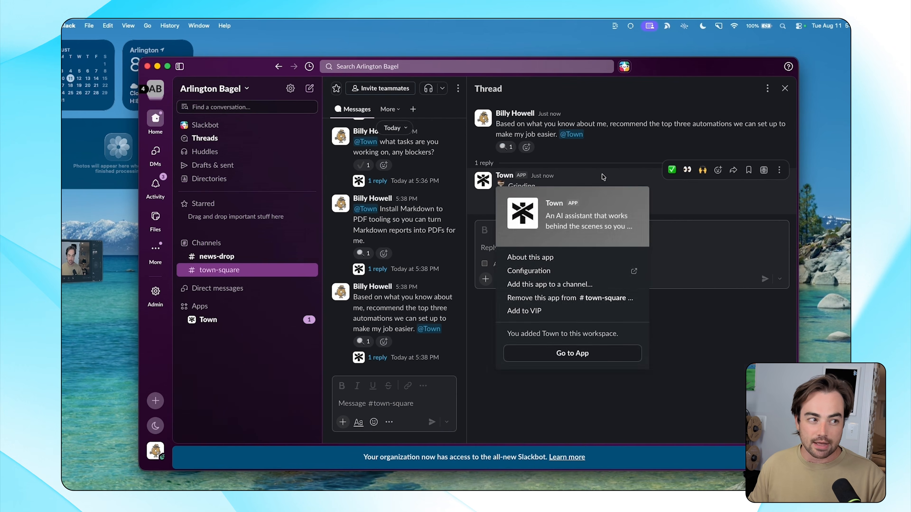
# Open the thread on the Markdown to PDF request and approve the sandbox run that installs the toolchain.
pyautogui.click(524, 255)
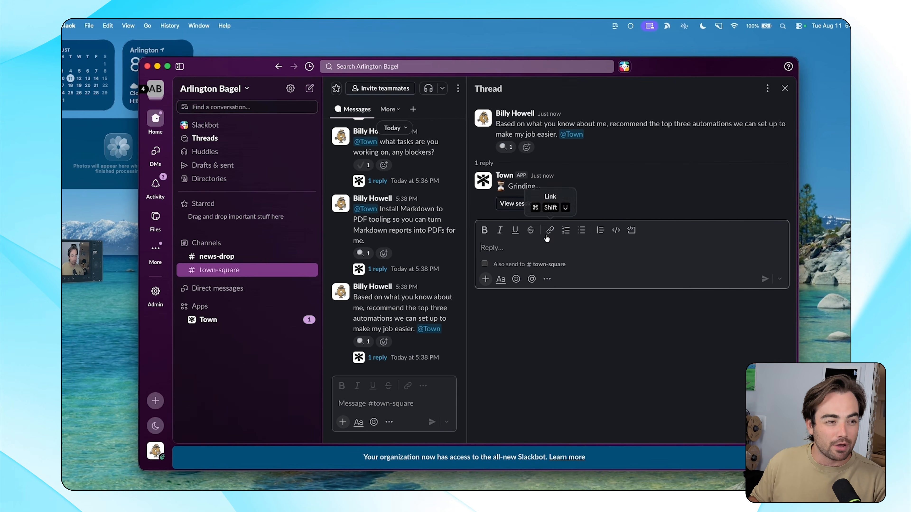
pyautogui.click(378, 269)
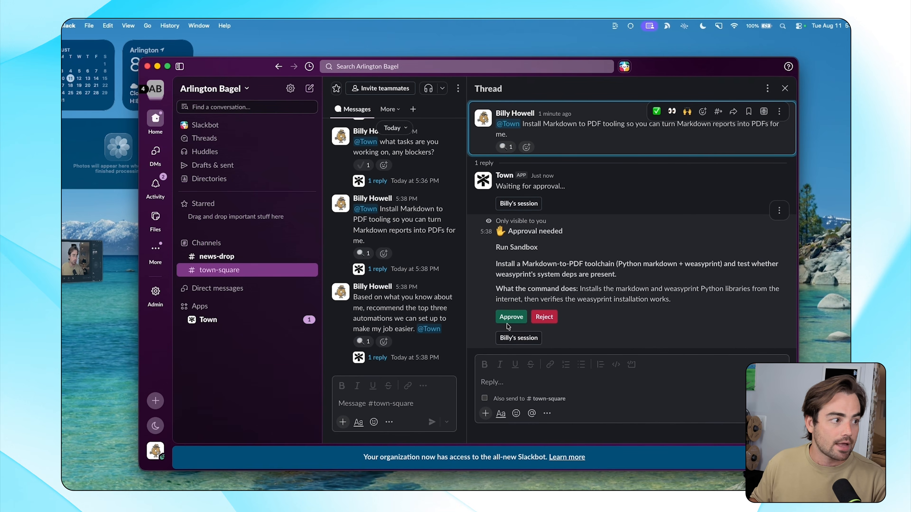
pyautogui.click(517, 318)
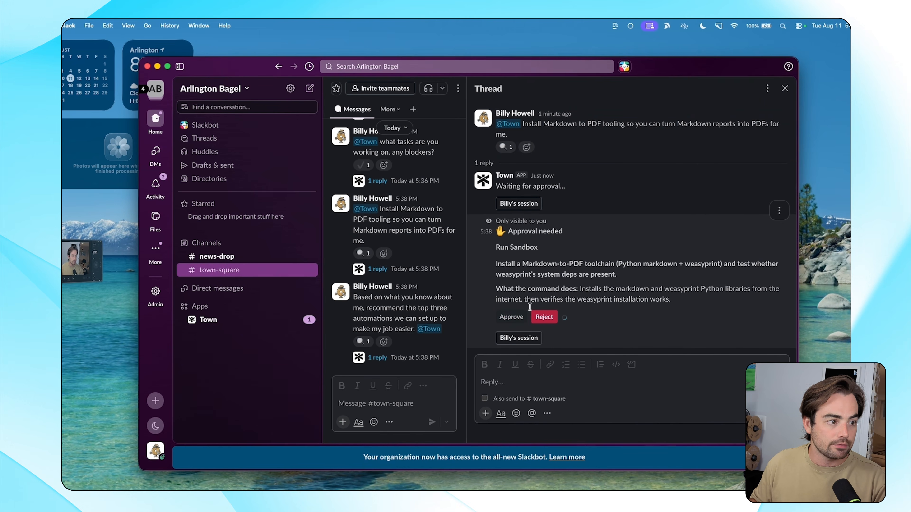
pyautogui.click(509, 319)
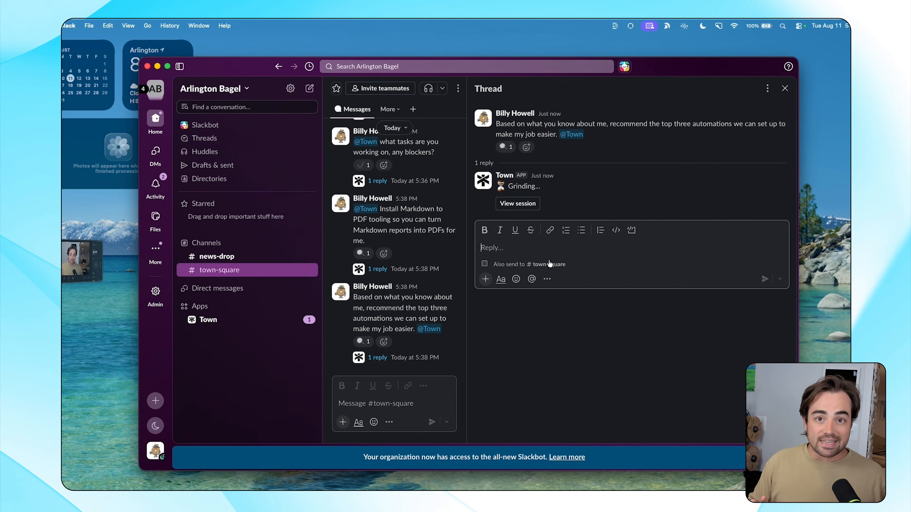